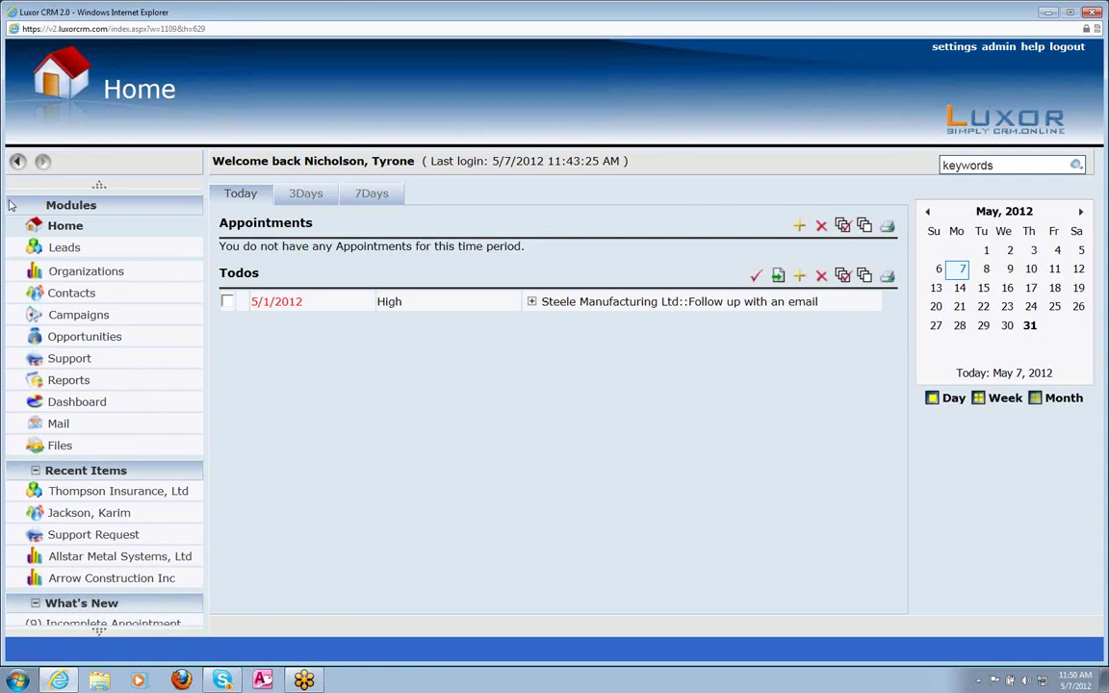
Step: View the CRM's administration options and locate the LeadsImportFile worksheet on the Windows desktop
left_click(999, 48)
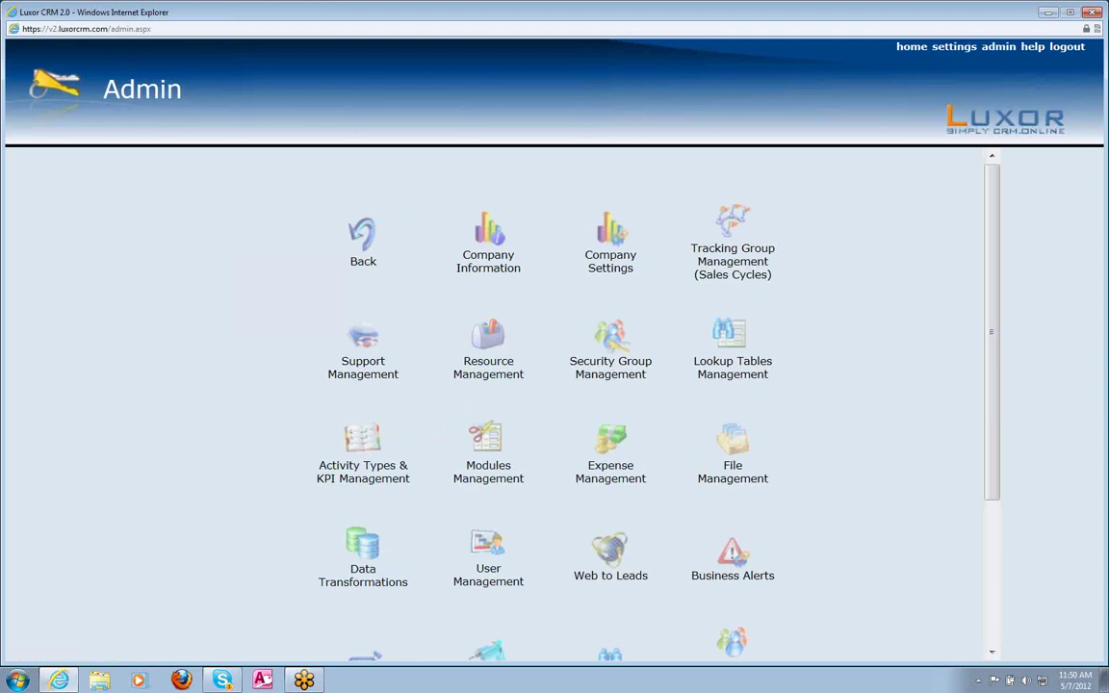
left_click(1048, 14)
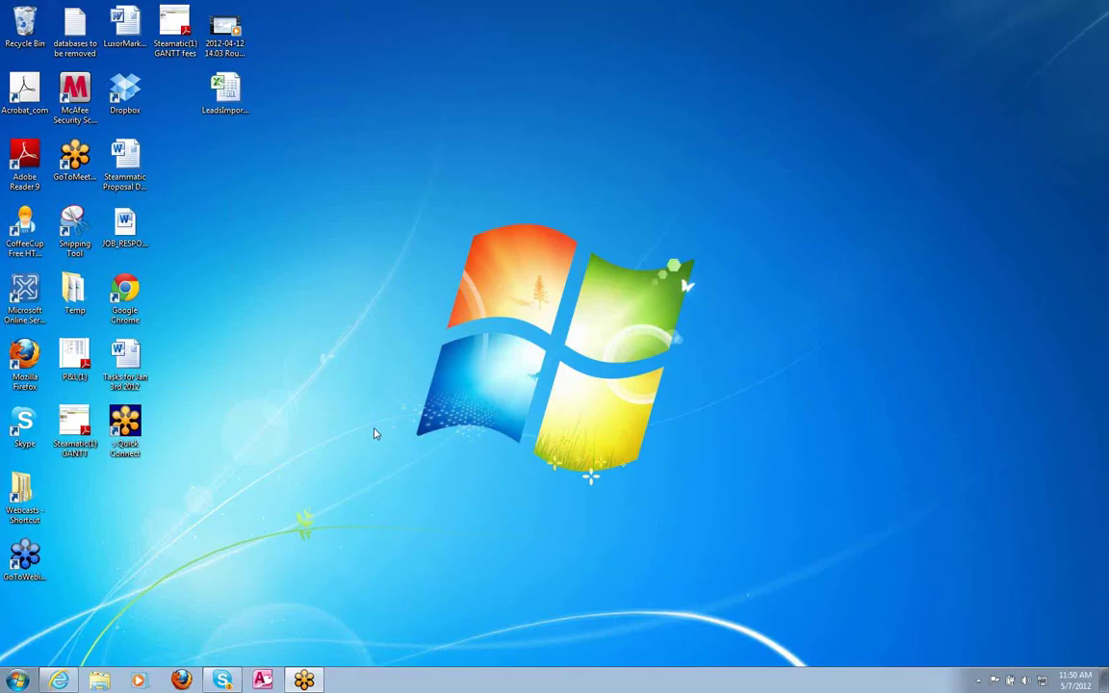
left_click(237, 89)
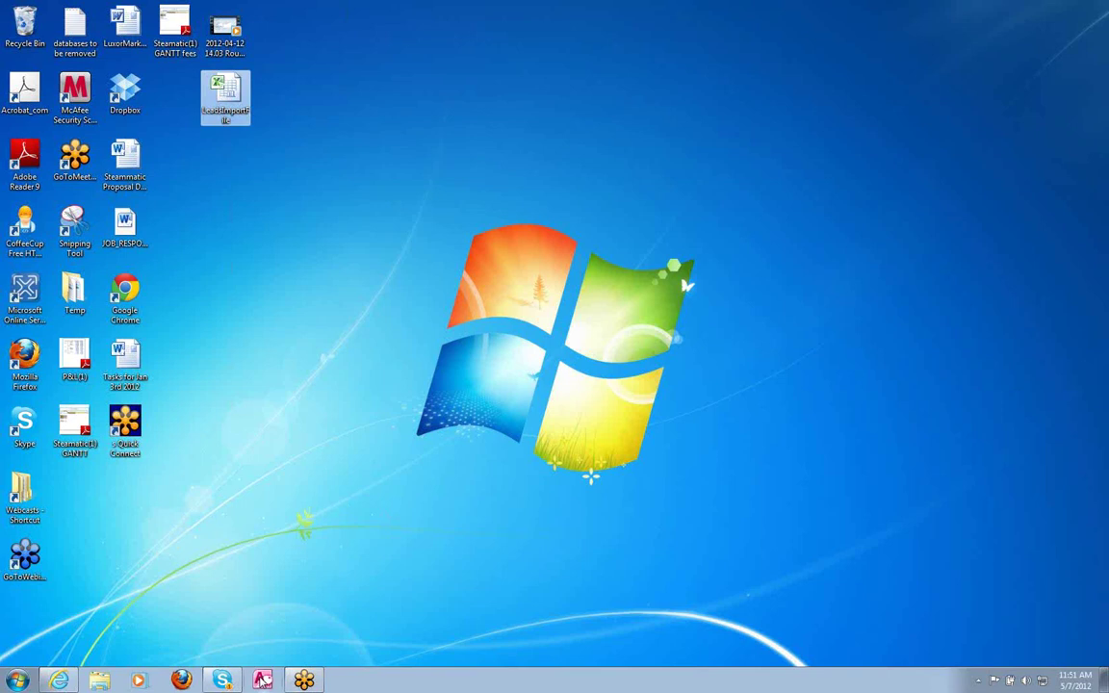
Step: Switch to Microsoft Access and name the new blank database LeadsImport
left_click(262, 681)
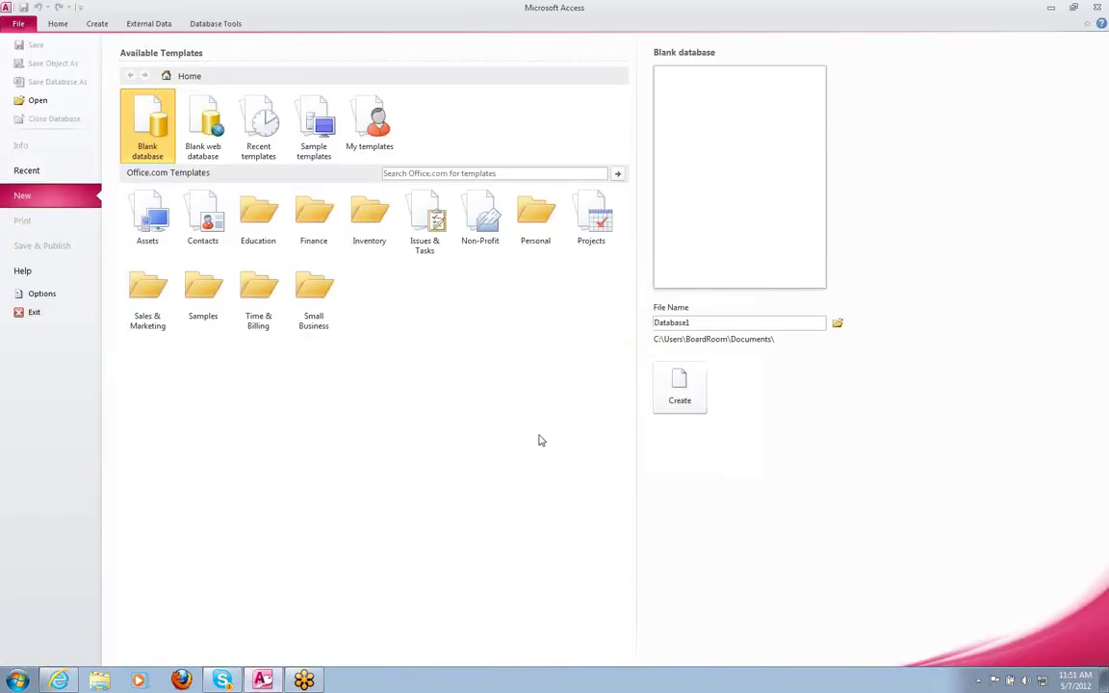
double_click(699, 321)
left_click_drag(707, 320, 642, 322)
type("LeadsImport")
Step: Choose the Microsoft Access 2002-2003 database format for LeadsImport and create the database in the Documents folder
left_click(836, 325)
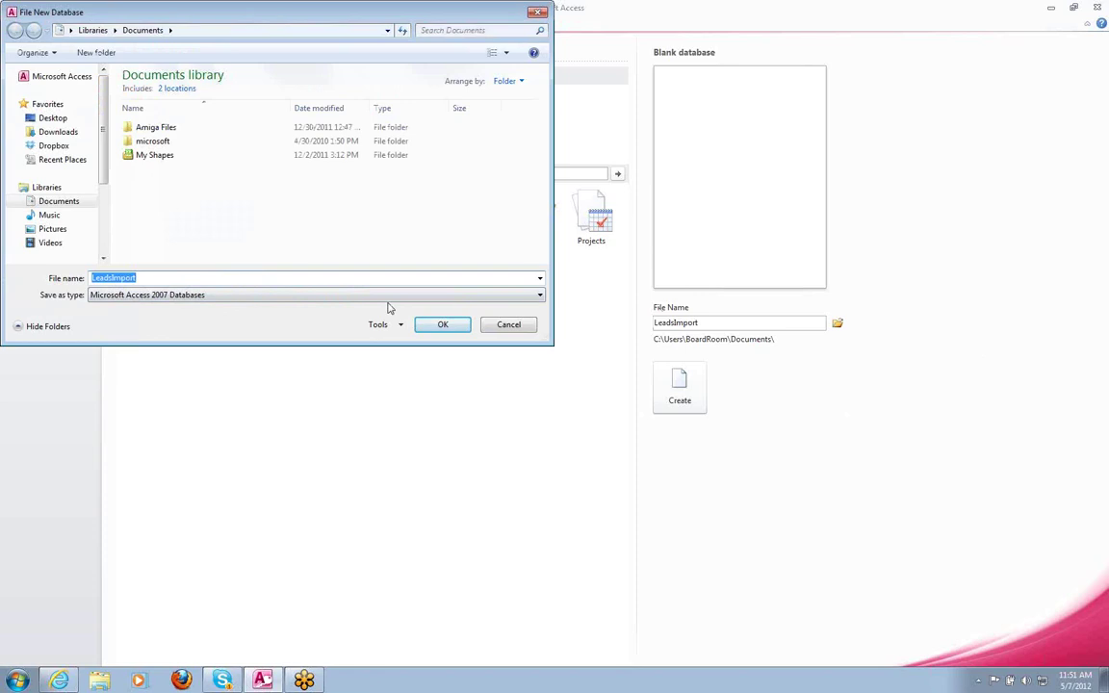
left_click(531, 297)
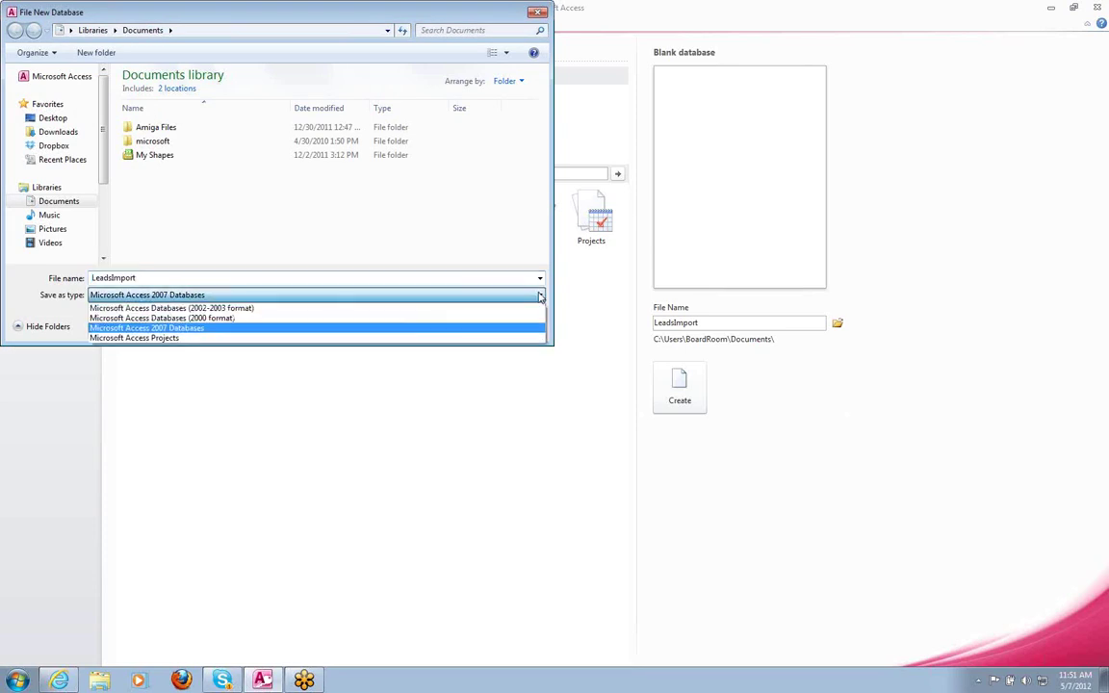
left_click(265, 310)
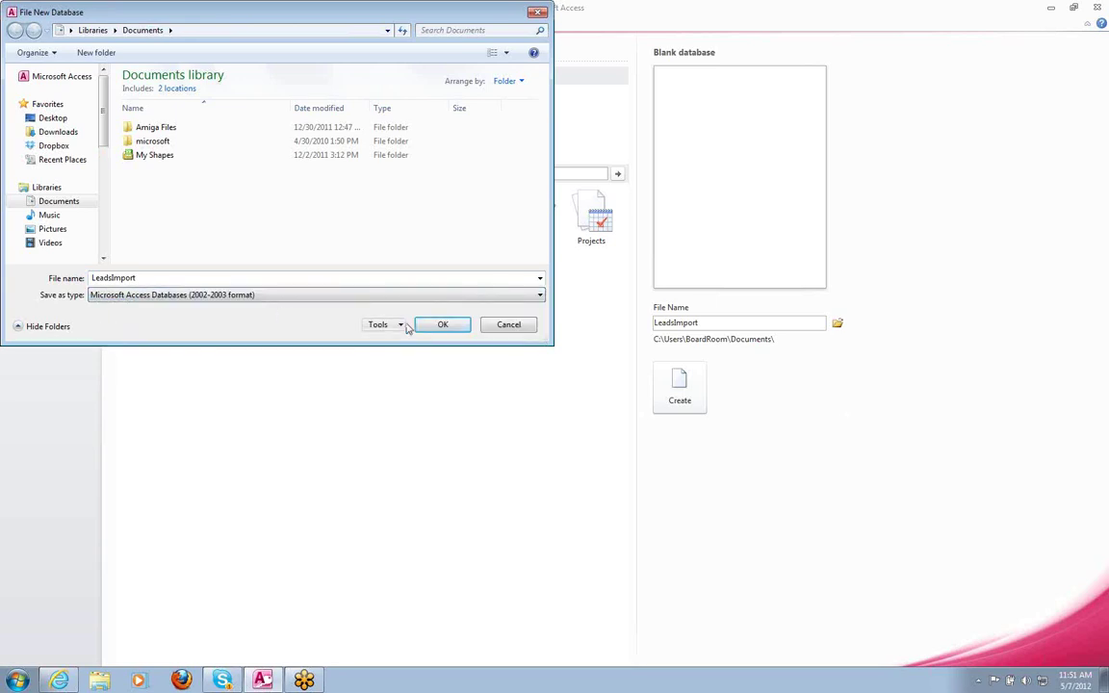
left_click(438, 326)
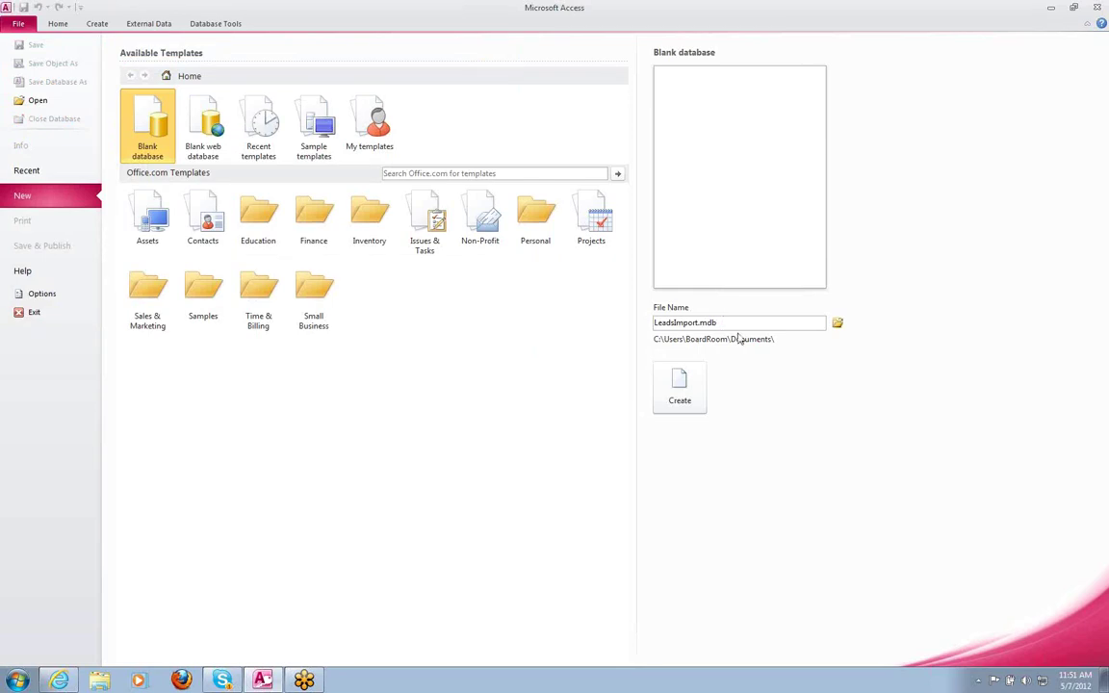
left_click(679, 385)
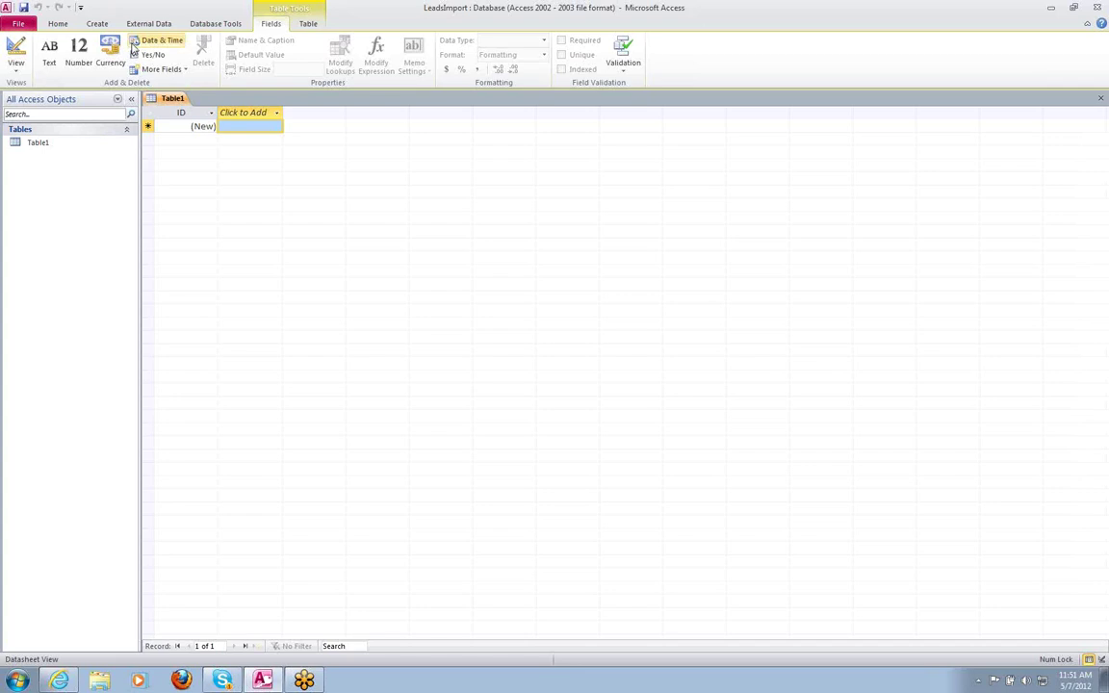
Step: Start an Excel import of LeadsImportFile.xlsx from the Desktop into a new table in the current database
left_click(152, 25)
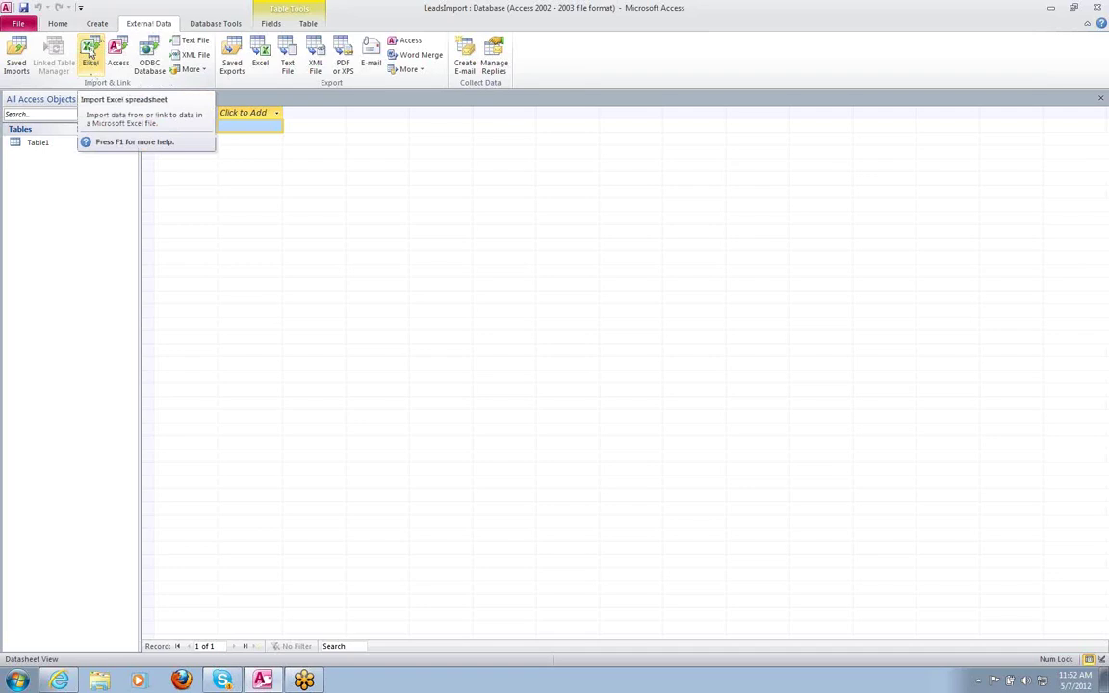
left_click(89, 53)
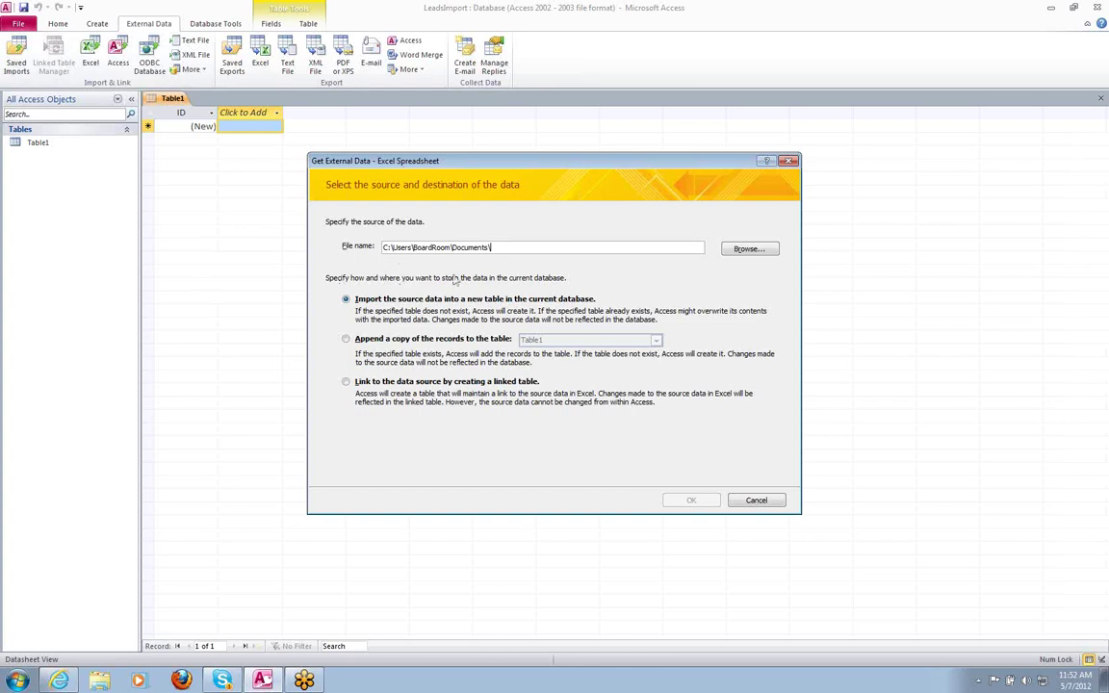
left_click(749, 249)
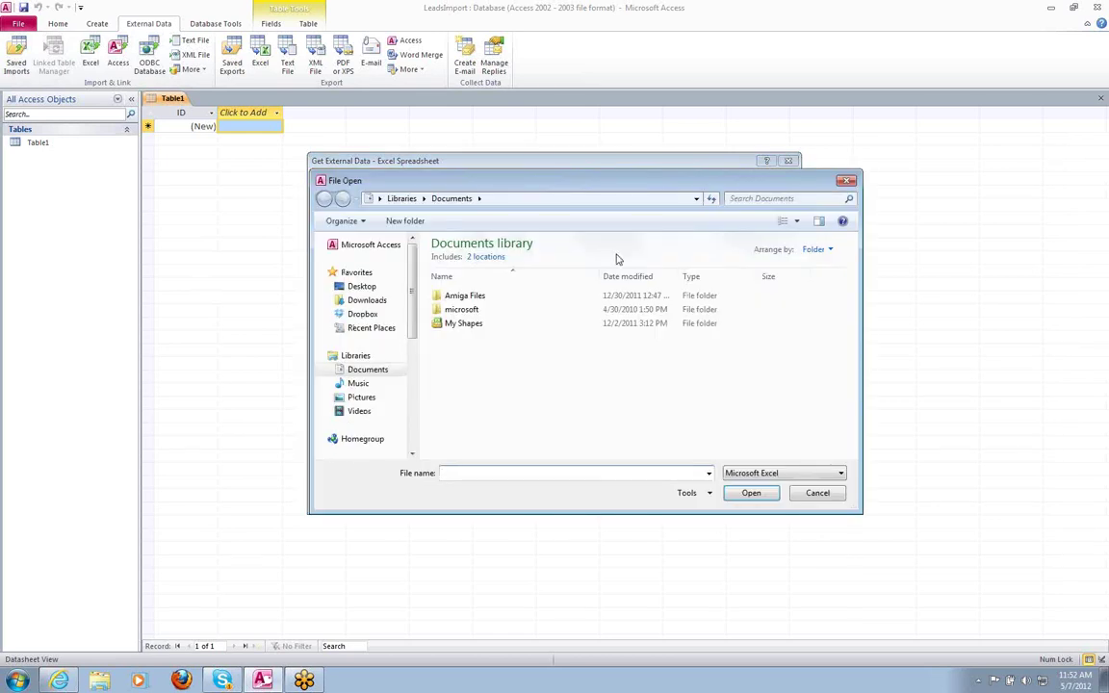
left_click(381, 290)
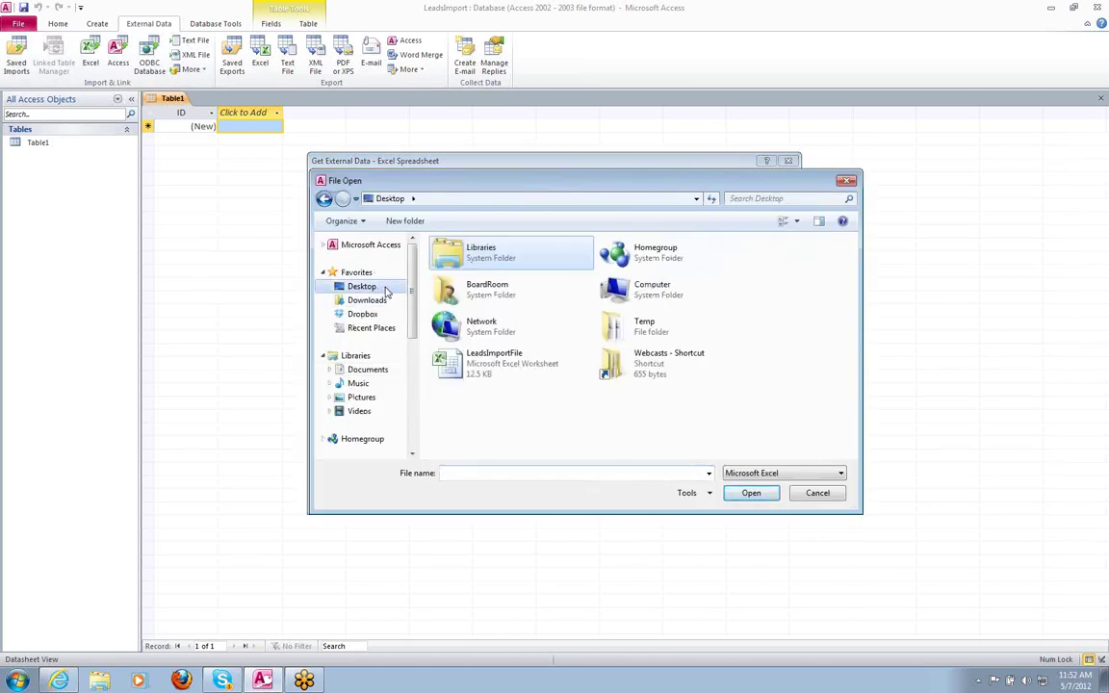
left_click(455, 370)
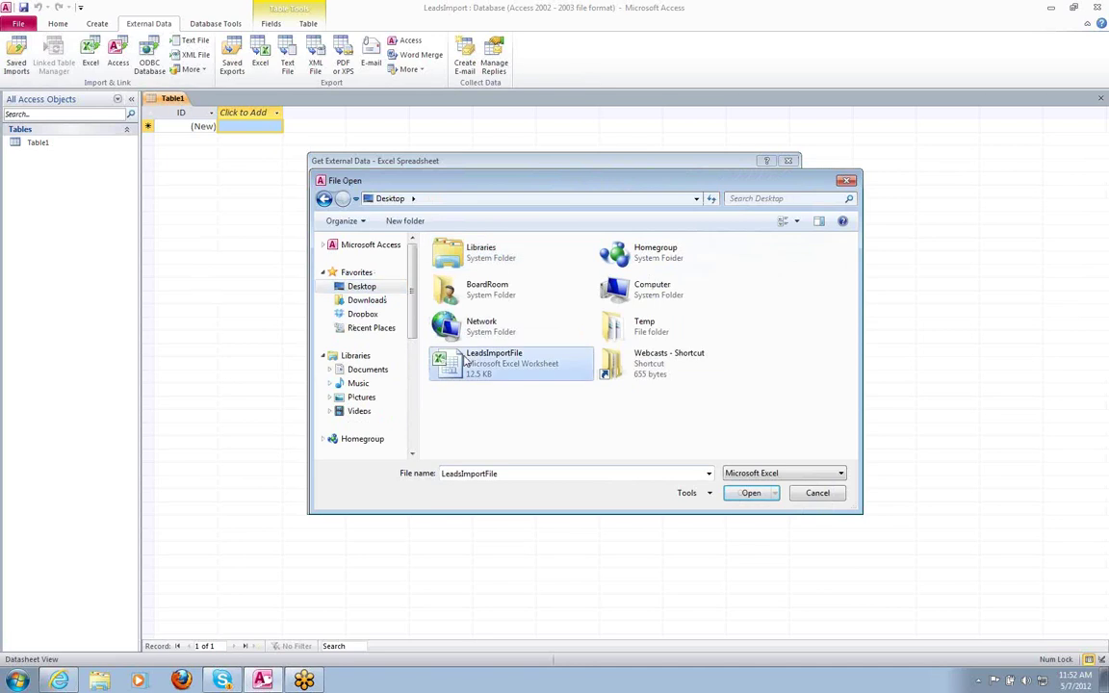
left_click(747, 493)
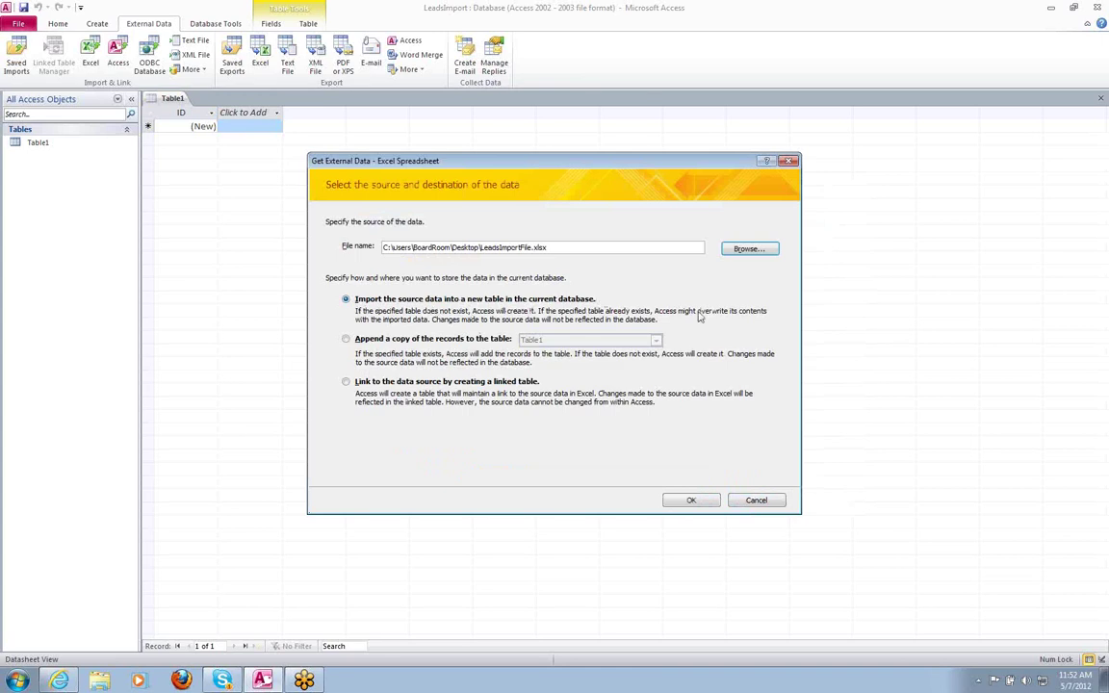
left_click(702, 501)
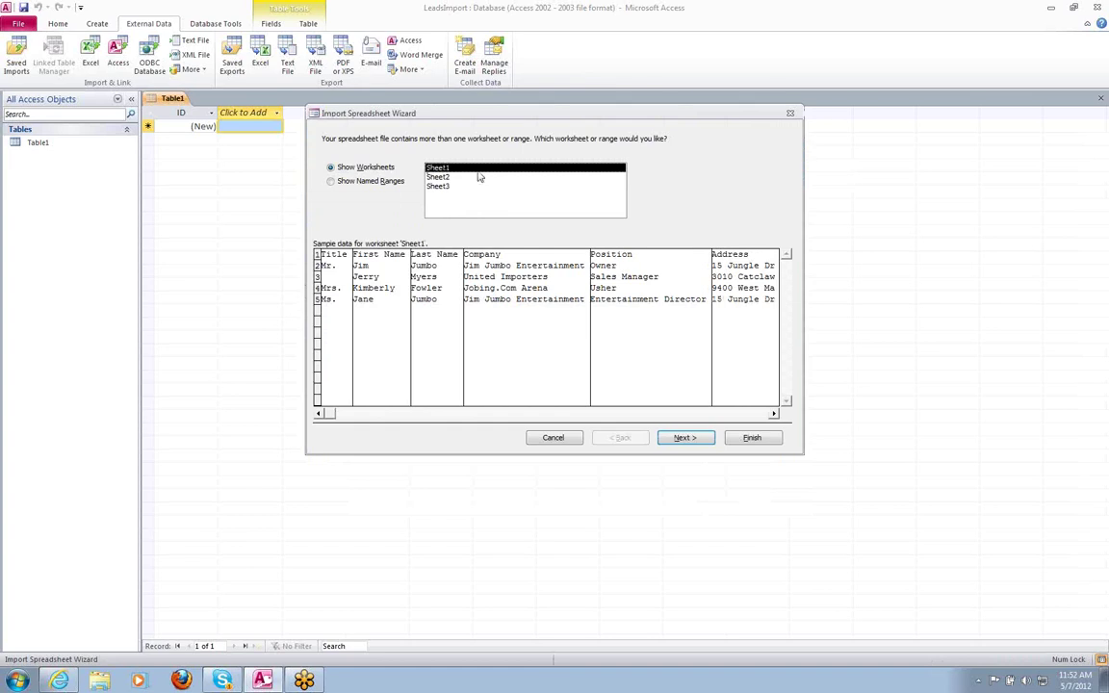
Step: Import from worksheet Sheet1 and treat its first row as column headings
left_click(699, 440)
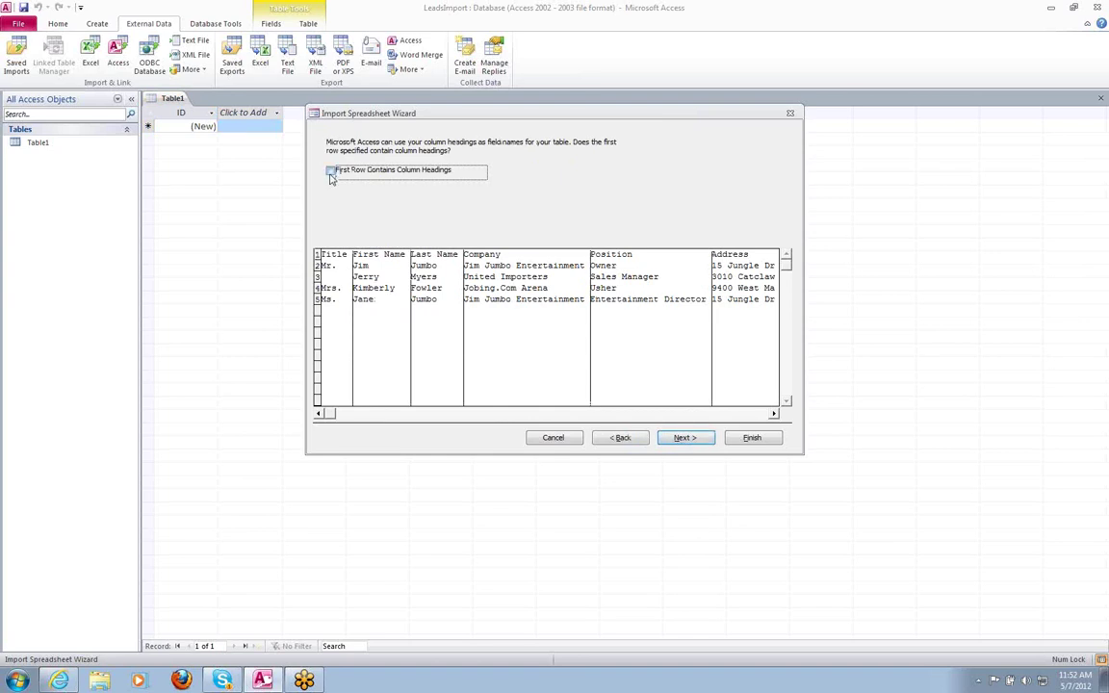
left_click(330, 170)
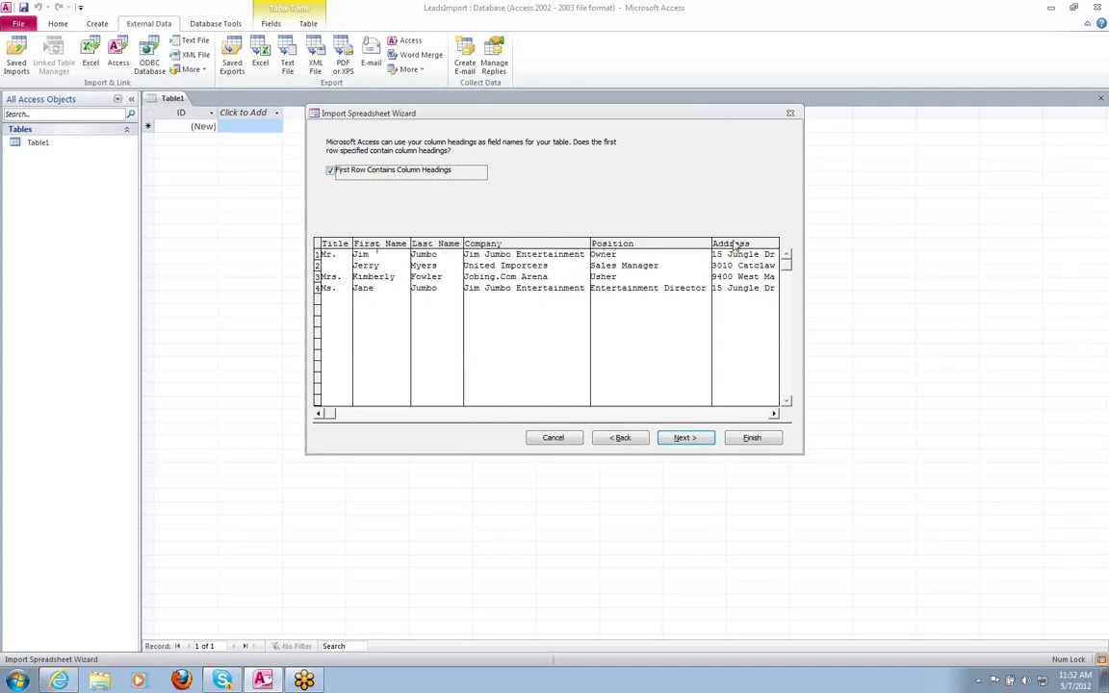
left_click(678, 438)
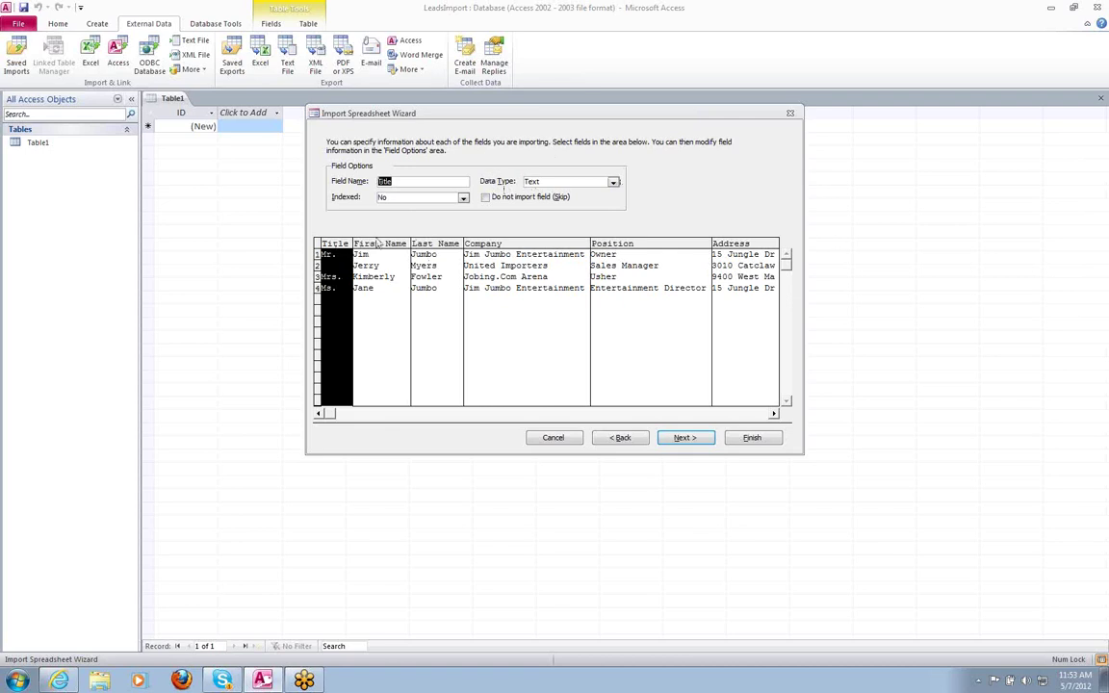
Step: Check the field name and data type of each import column from First Name through Web, and accept the field options
left_click(380, 244)
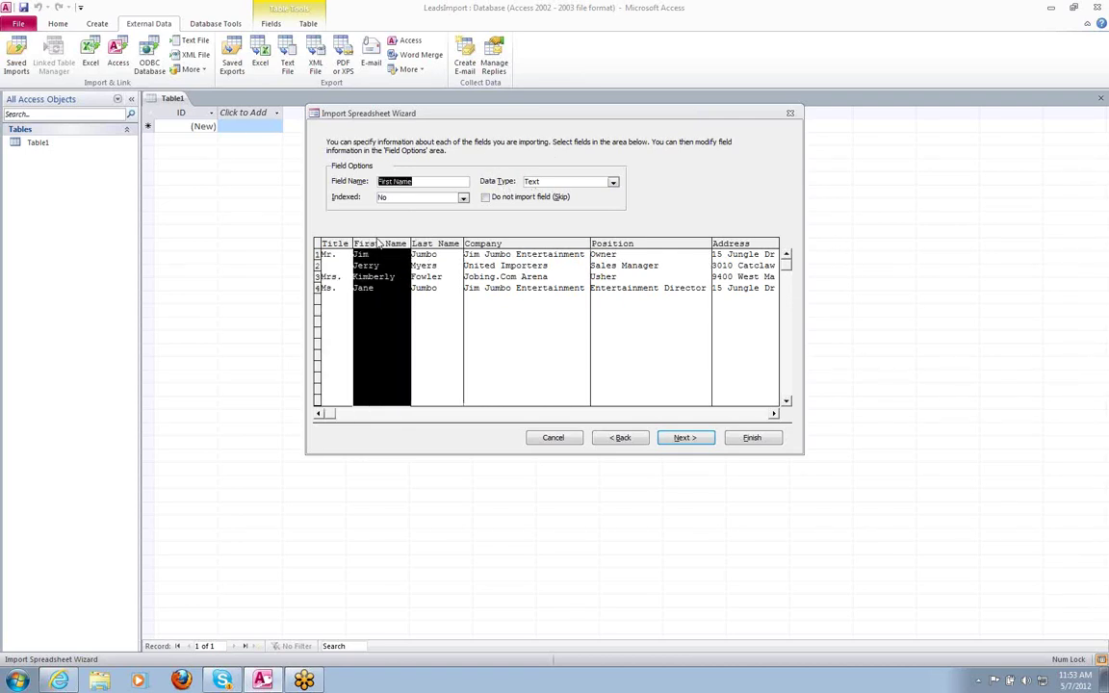
left_click(428, 244)
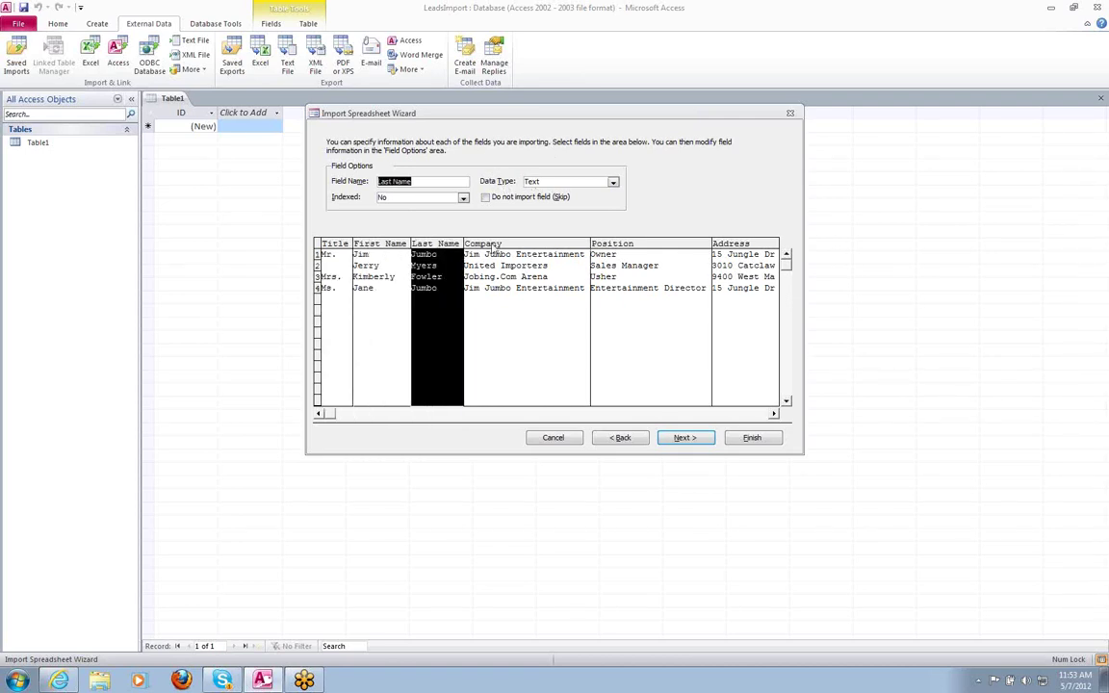
left_click(510, 247)
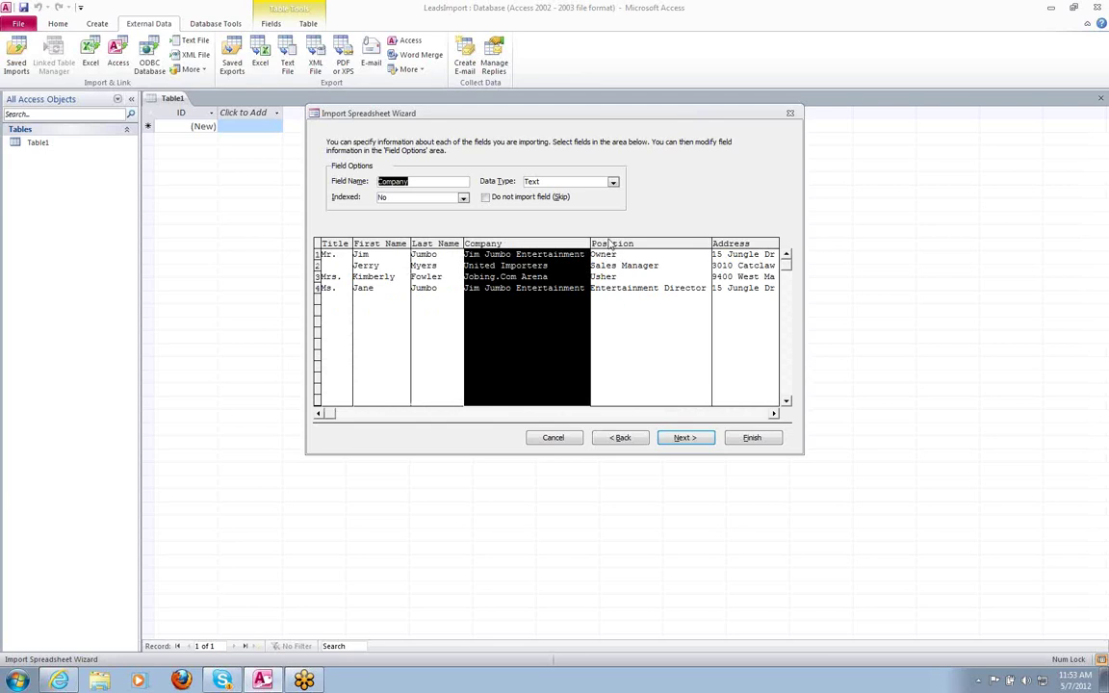
left_click(608, 243)
left_click(737, 245)
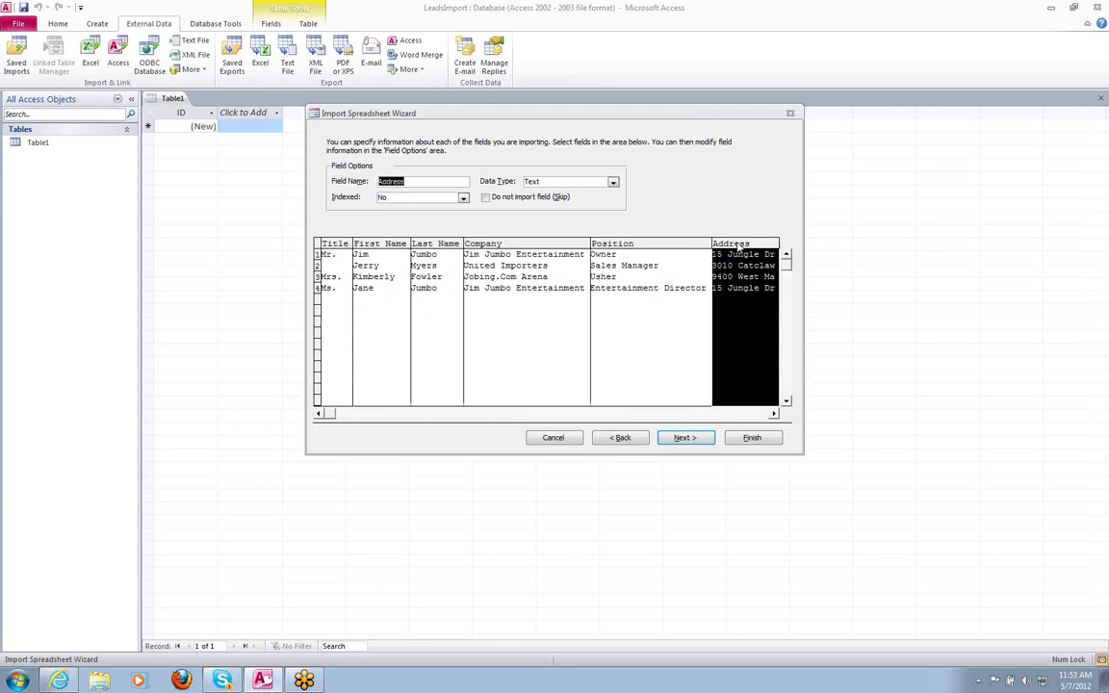
left_click(775, 414)
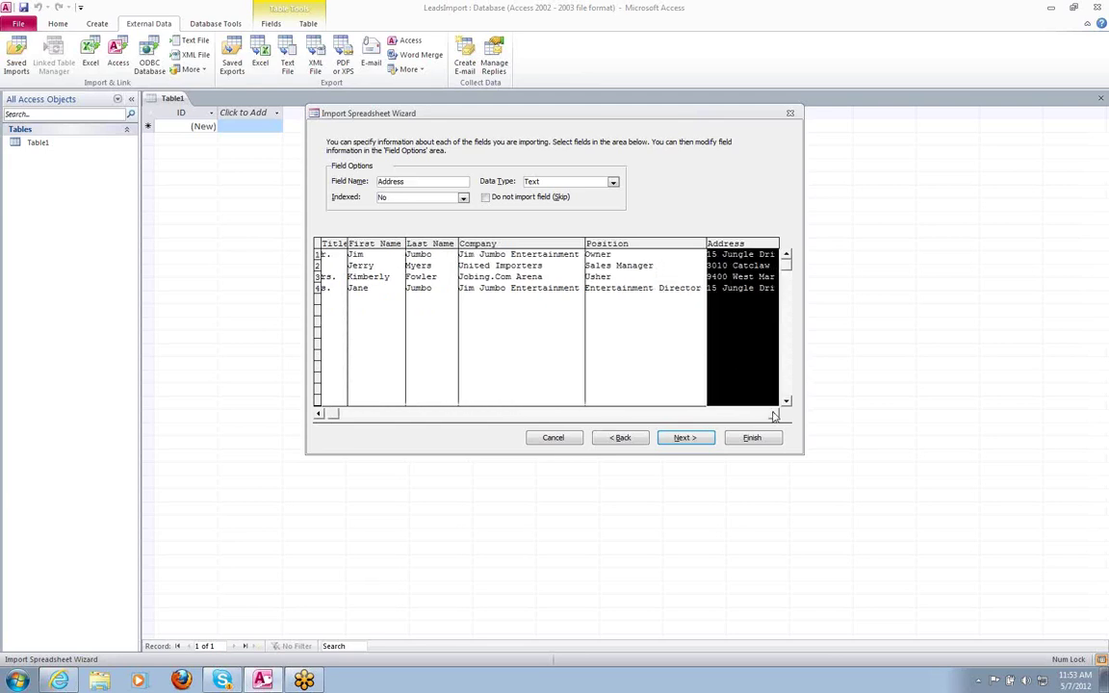
left_click_drag(775, 413, 775, 414)
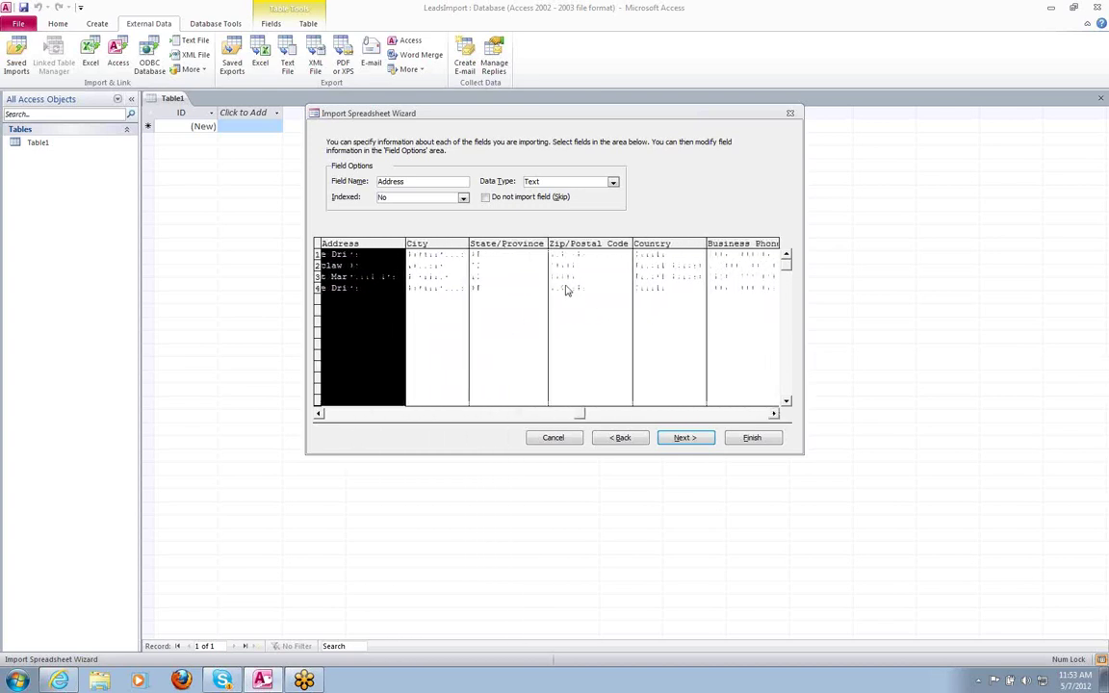
left_click(440, 247)
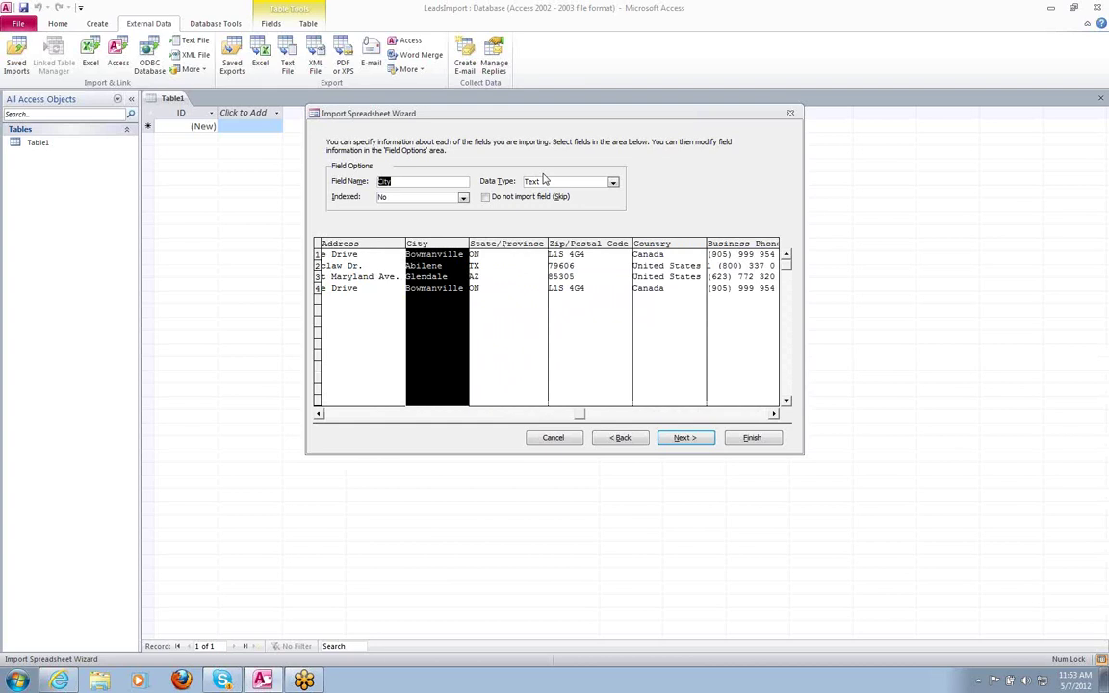
left_click(528, 254)
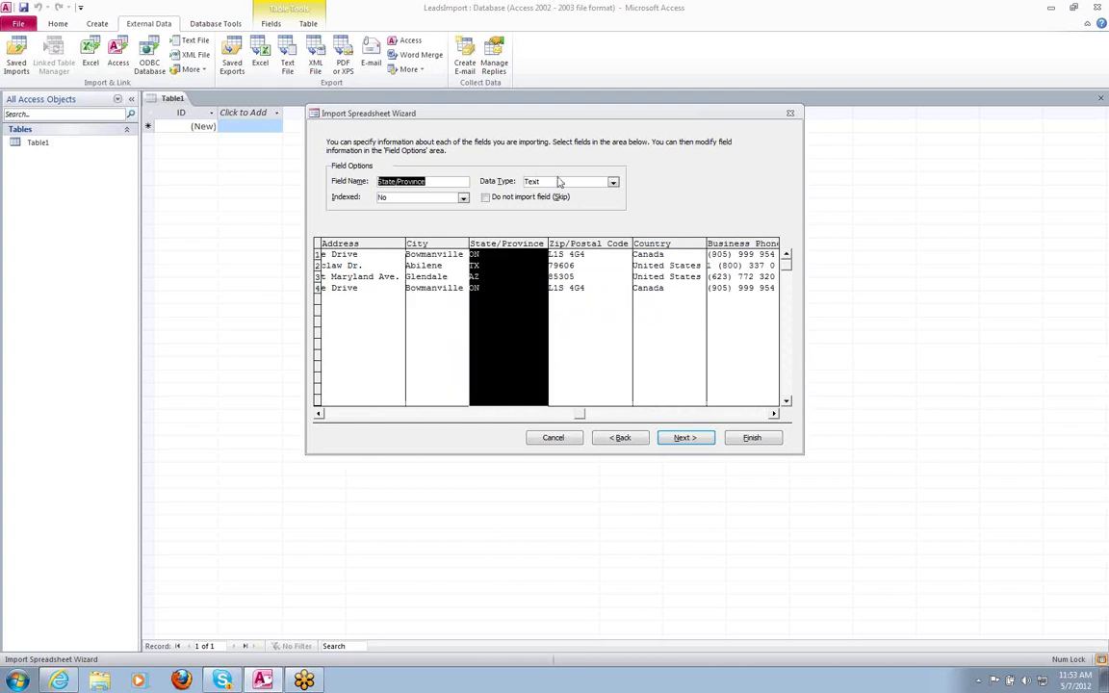
left_click(583, 289)
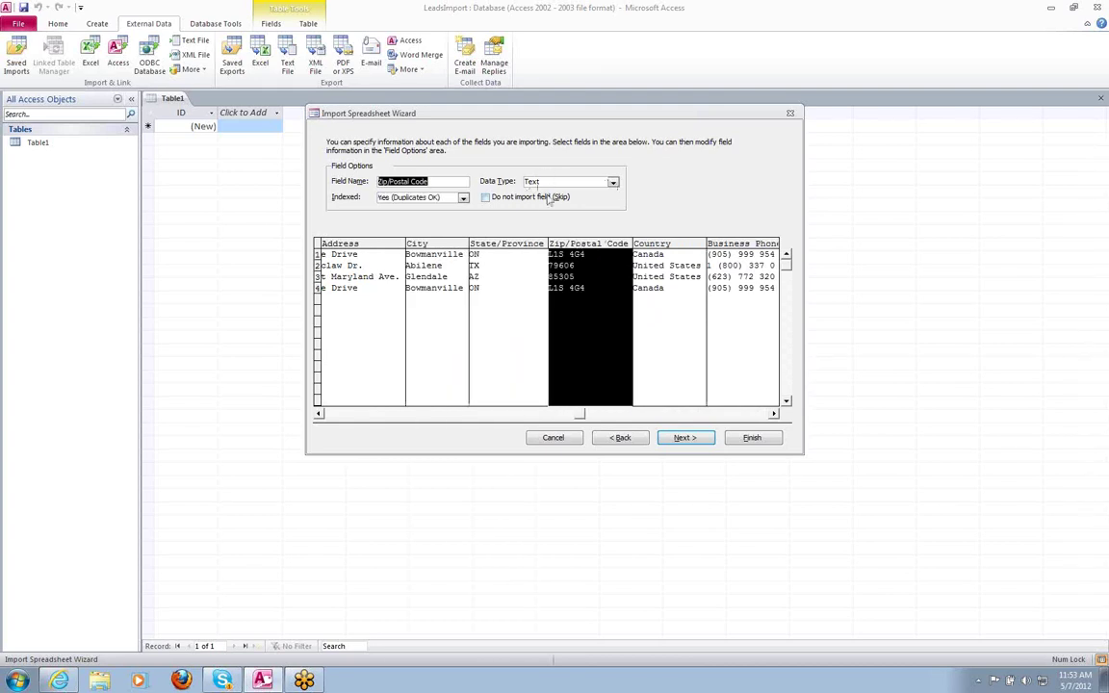
left_click(655, 248)
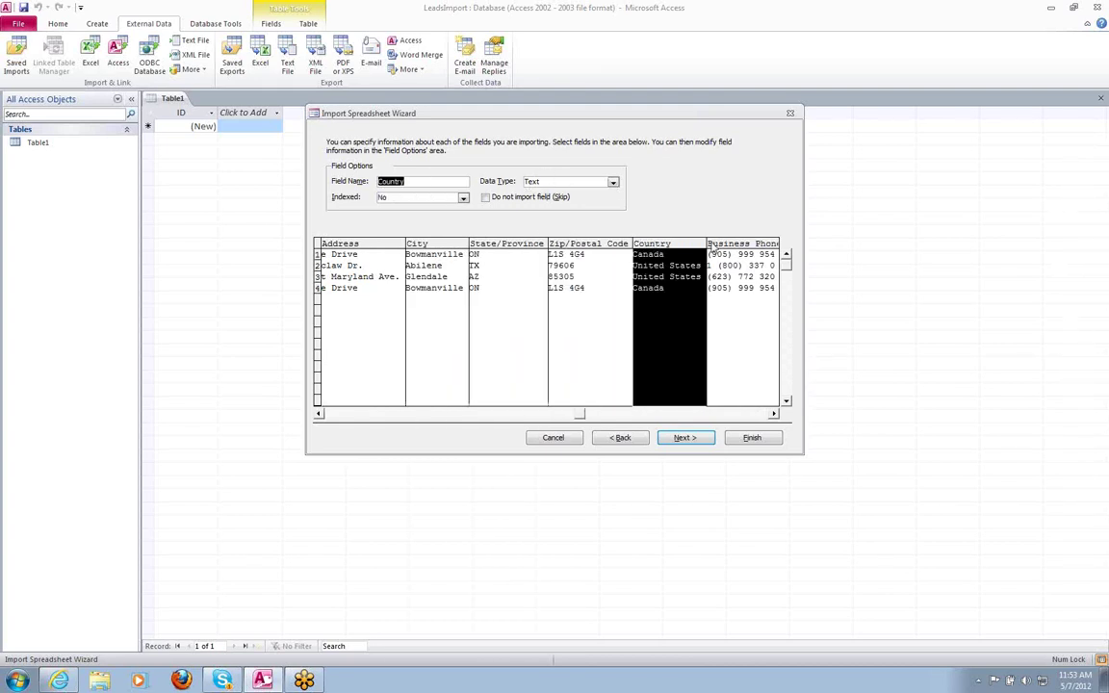
left_click(726, 252)
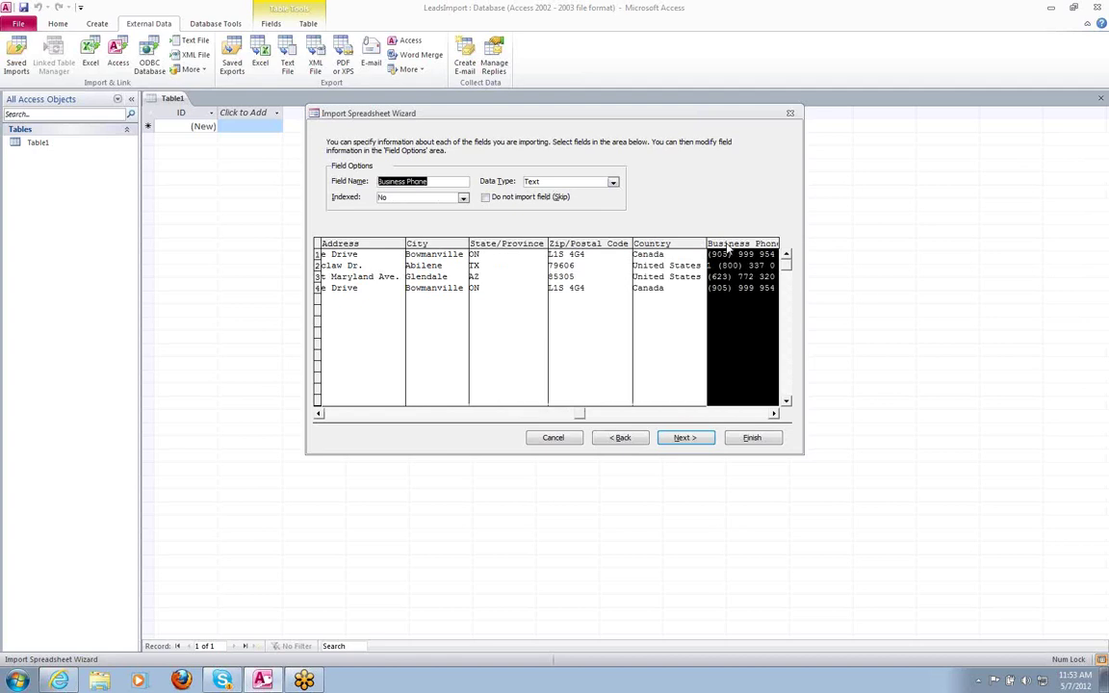
left_click(772, 413)
left_click_drag(775, 418, 775, 418)
left_click(541, 246)
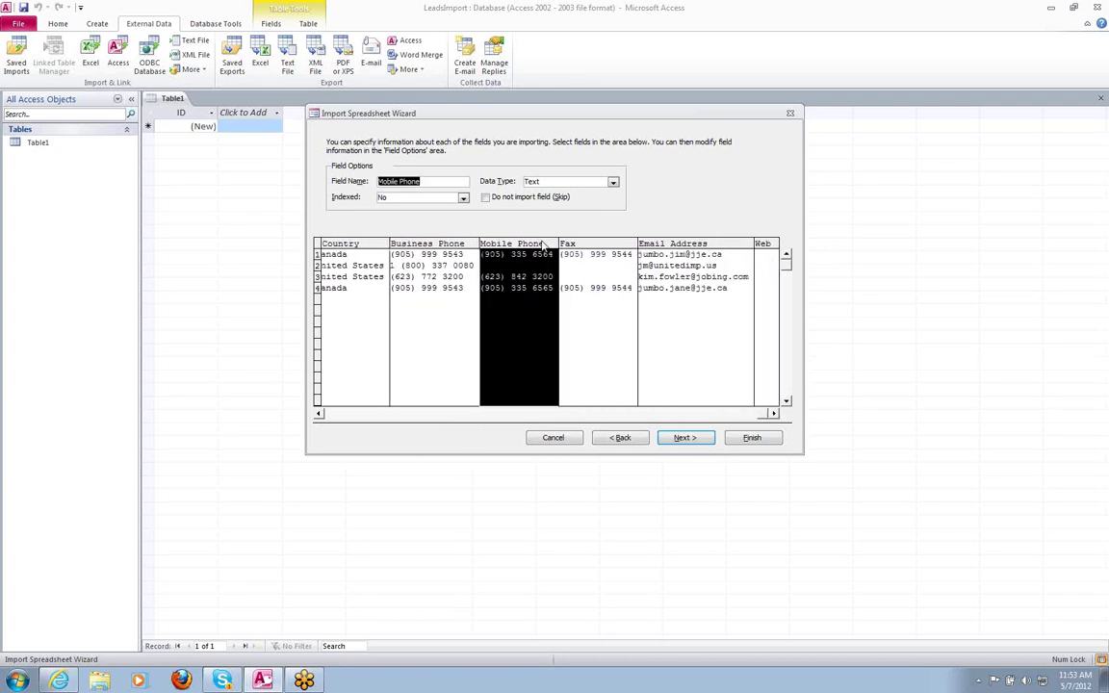
left_click(592, 242)
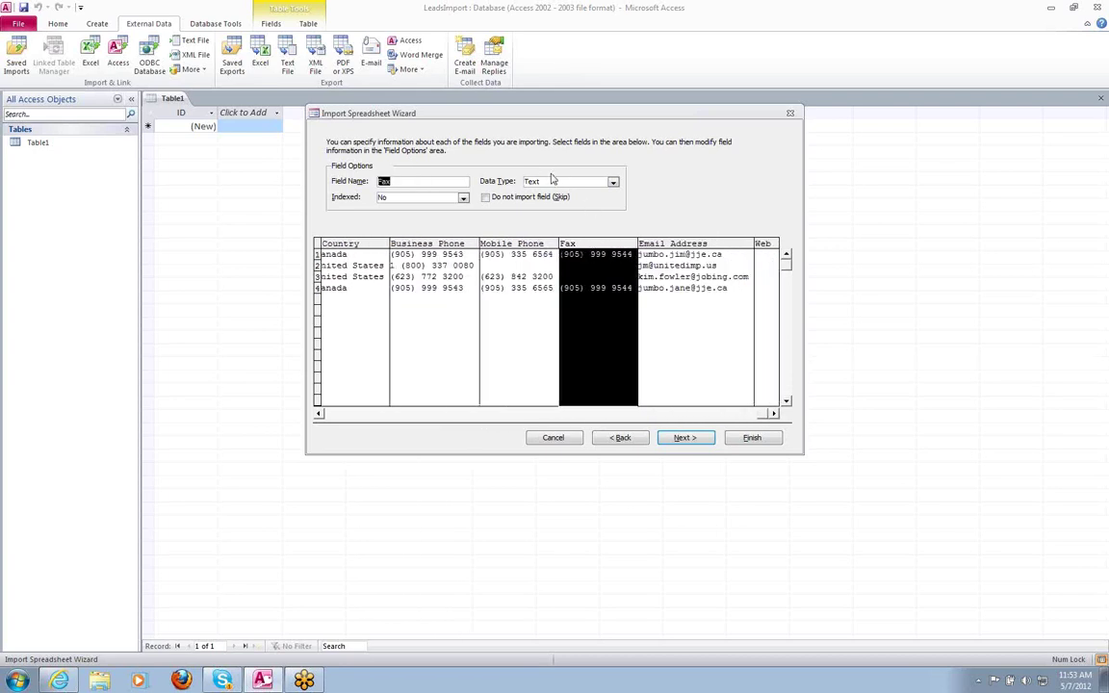
left_click(659, 246)
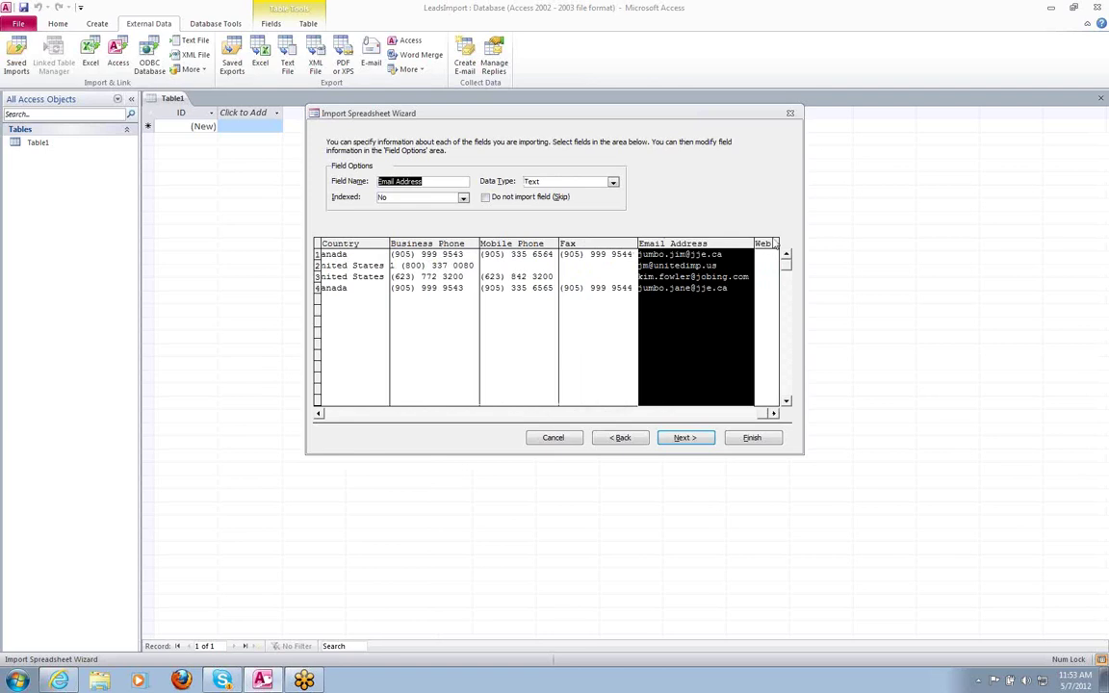
left_click(774, 243)
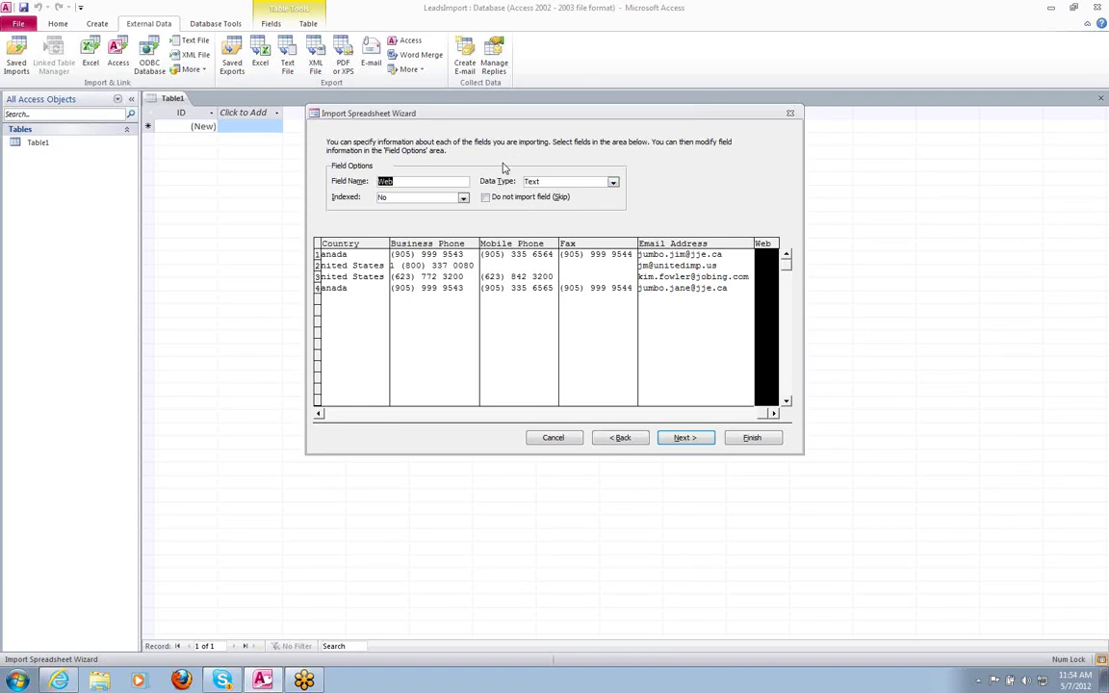
left_click(684, 438)
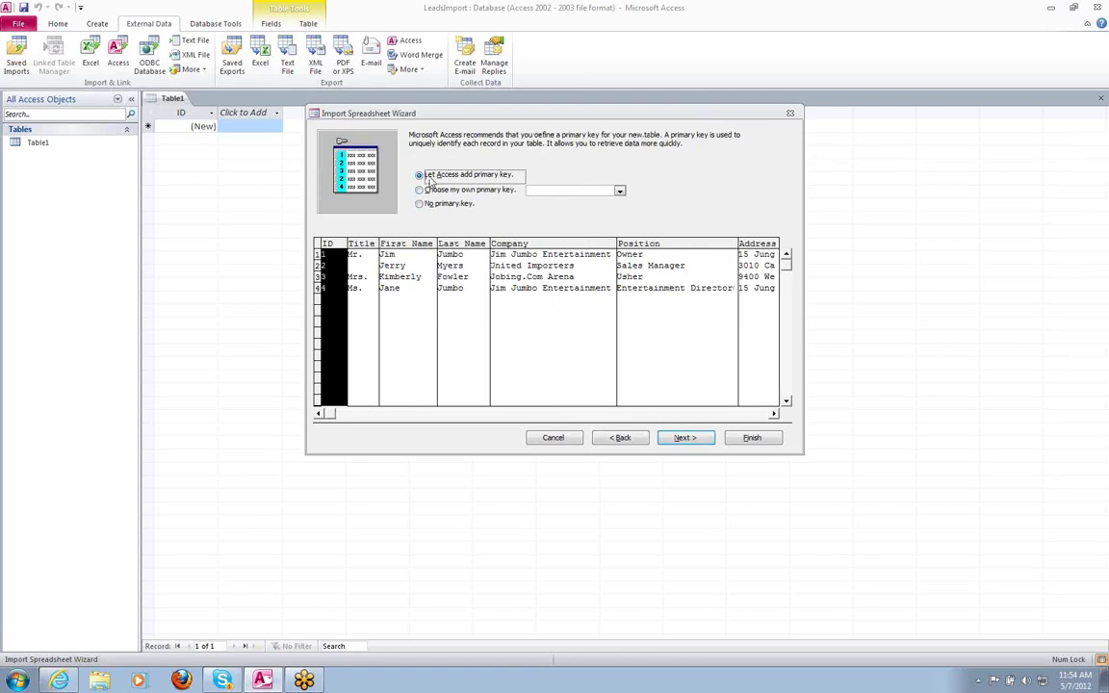
Step: Let Access add the primary key, import into a table named LeadsImport, and finish without saving the import steps
left_click(702, 439)
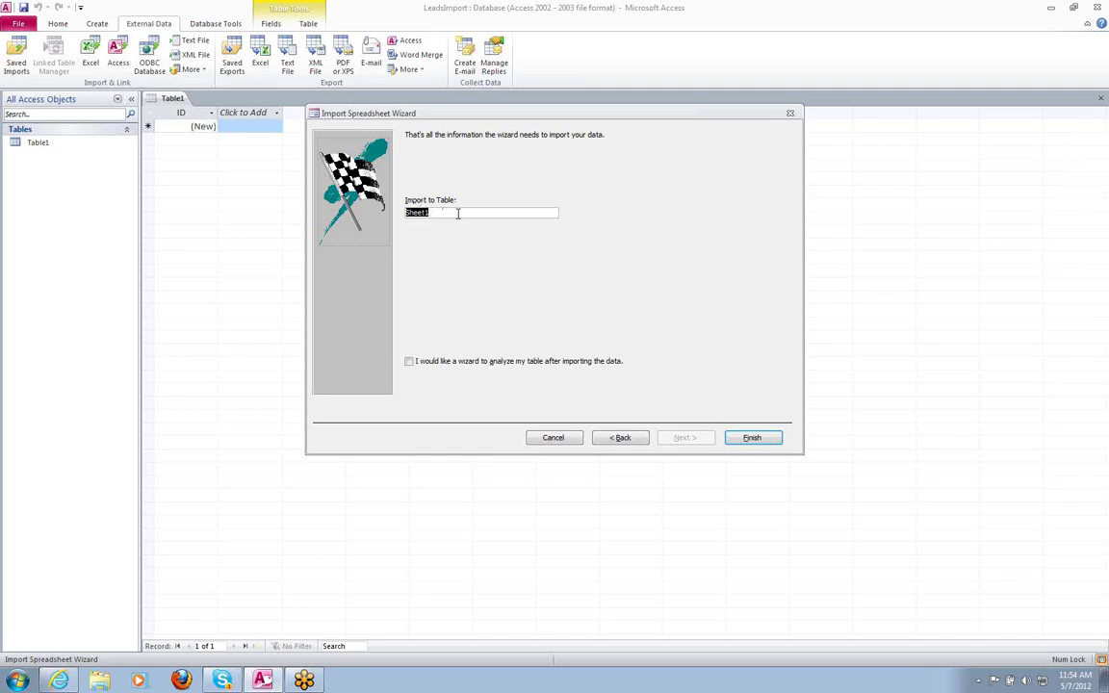
type("LeadsImport")
left_click(748, 438)
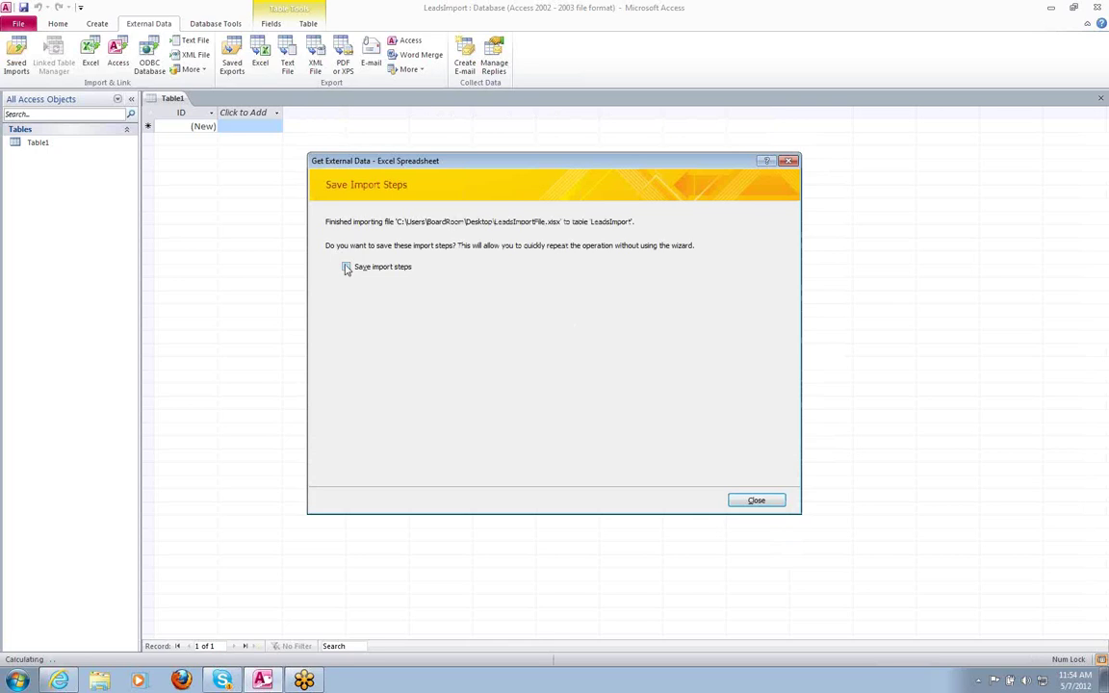
left_click(756, 502)
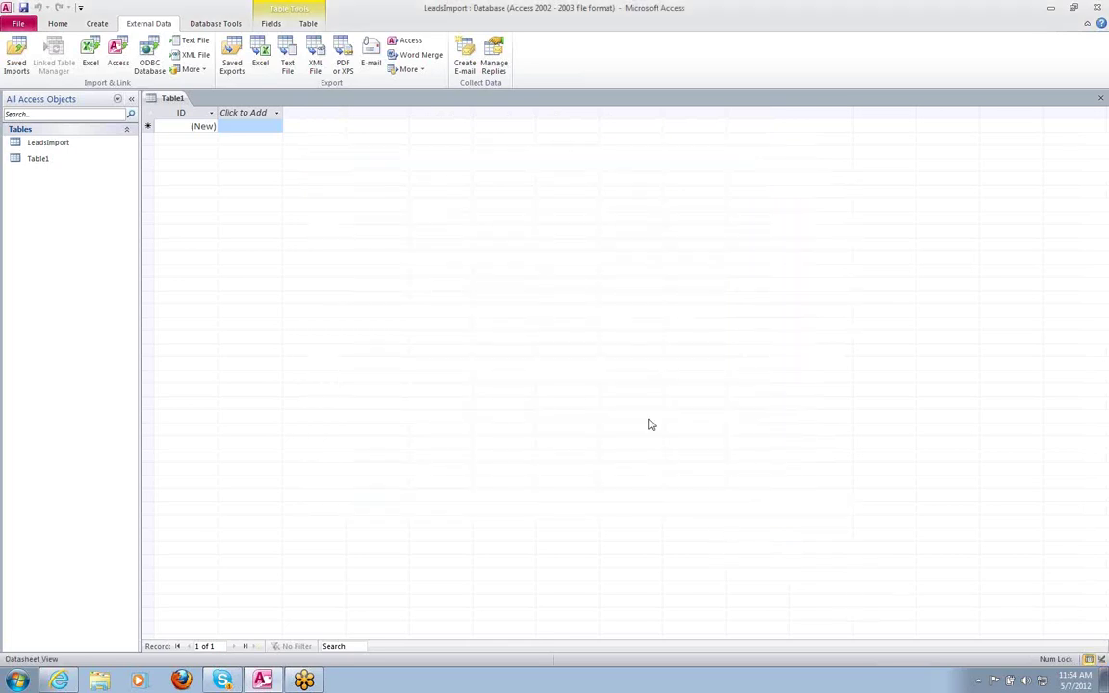
Step: Open the LeadsImport table to check its records, then save the database and close Access
left_click(61, 148)
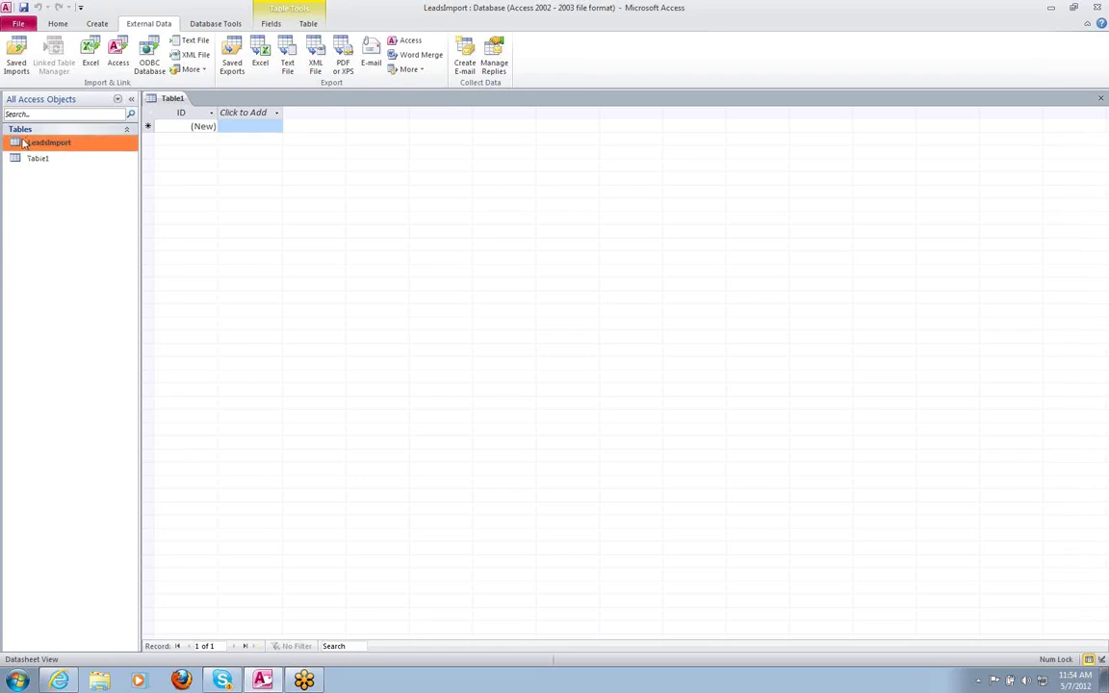
double_click(15, 144)
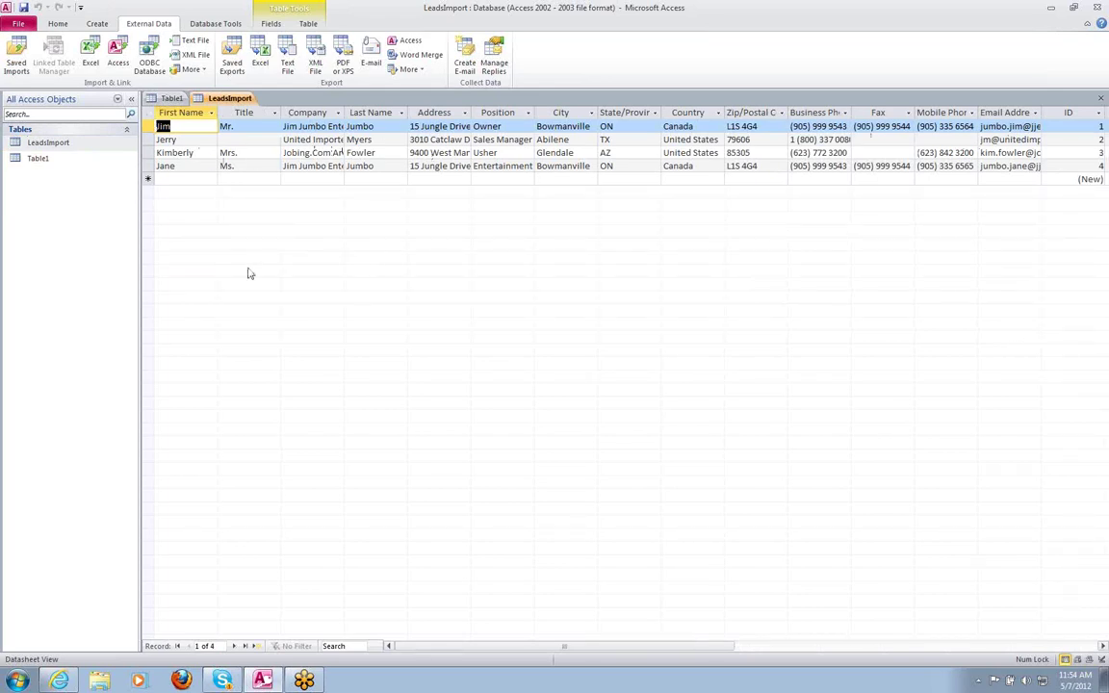
left_click(18, 26)
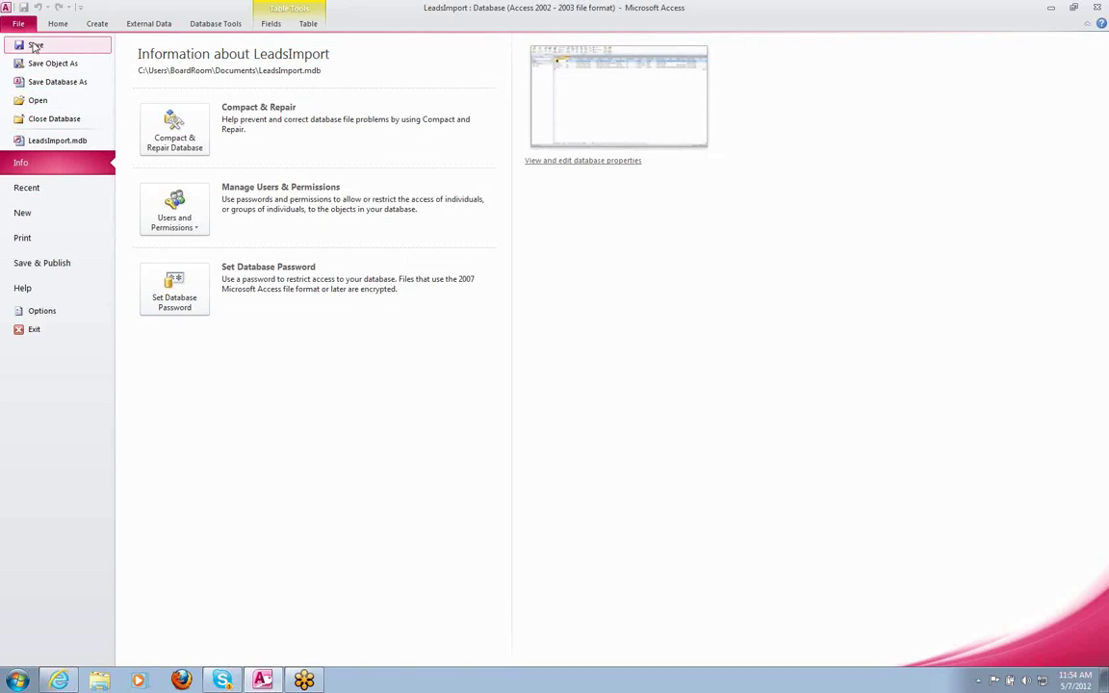
left_click(33, 46)
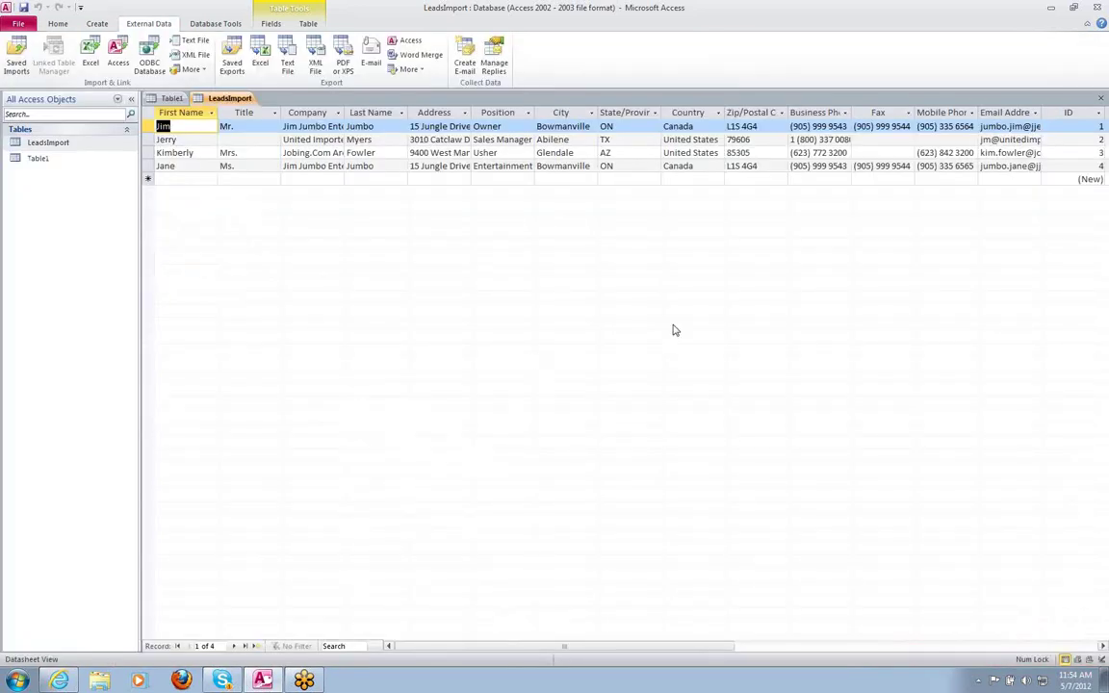
left_click(1098, 8)
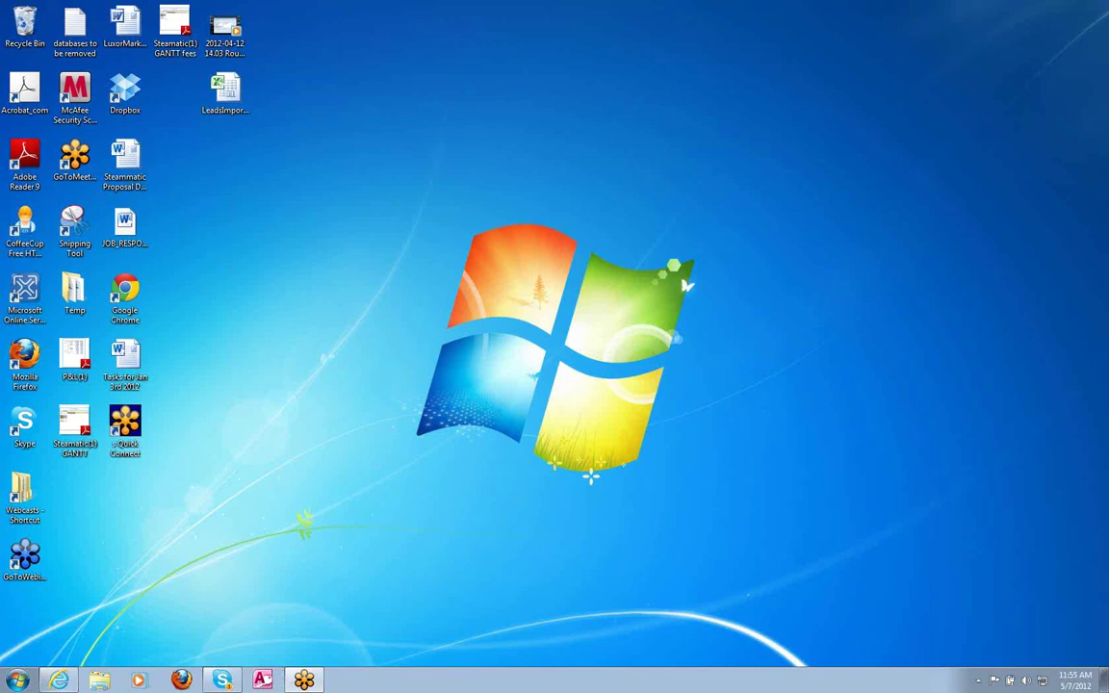
Step: Switch to Luxor CRM, open the admin Data Transformations import, and set the import type to Leads
left_click(59, 680)
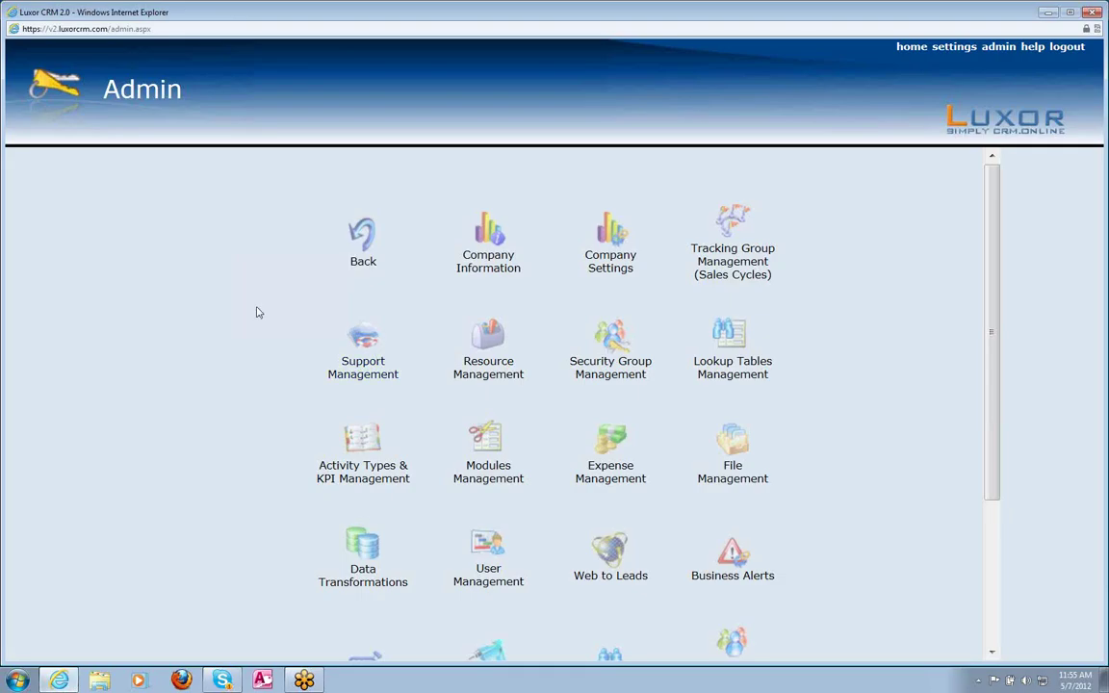
left_click(999, 49)
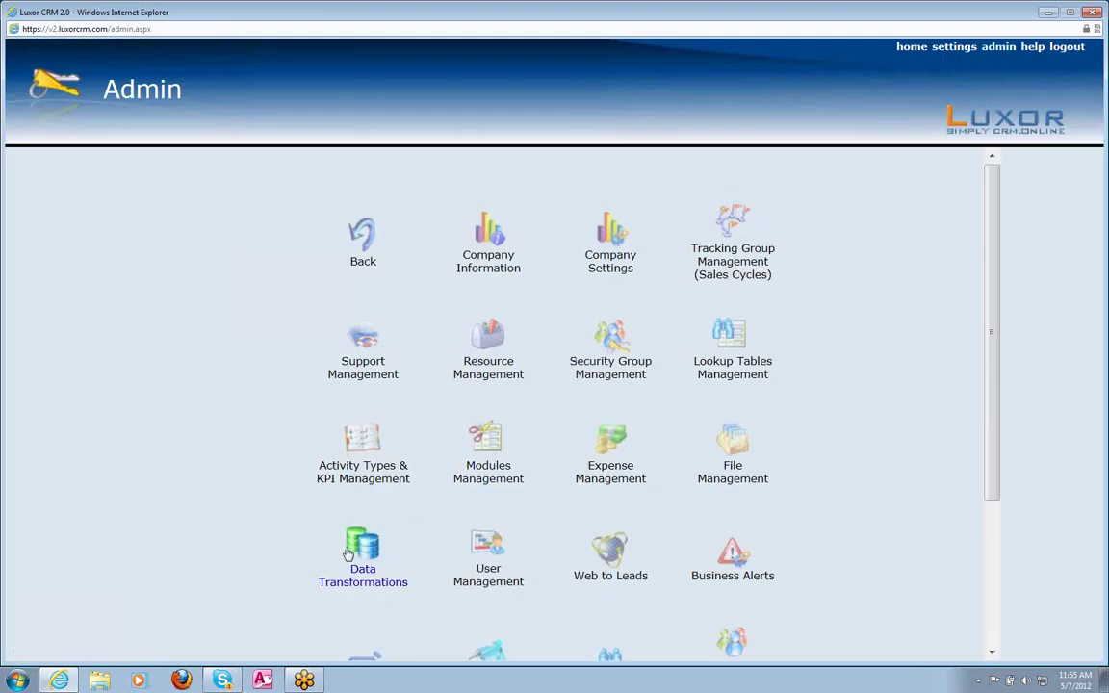
left_click(355, 553)
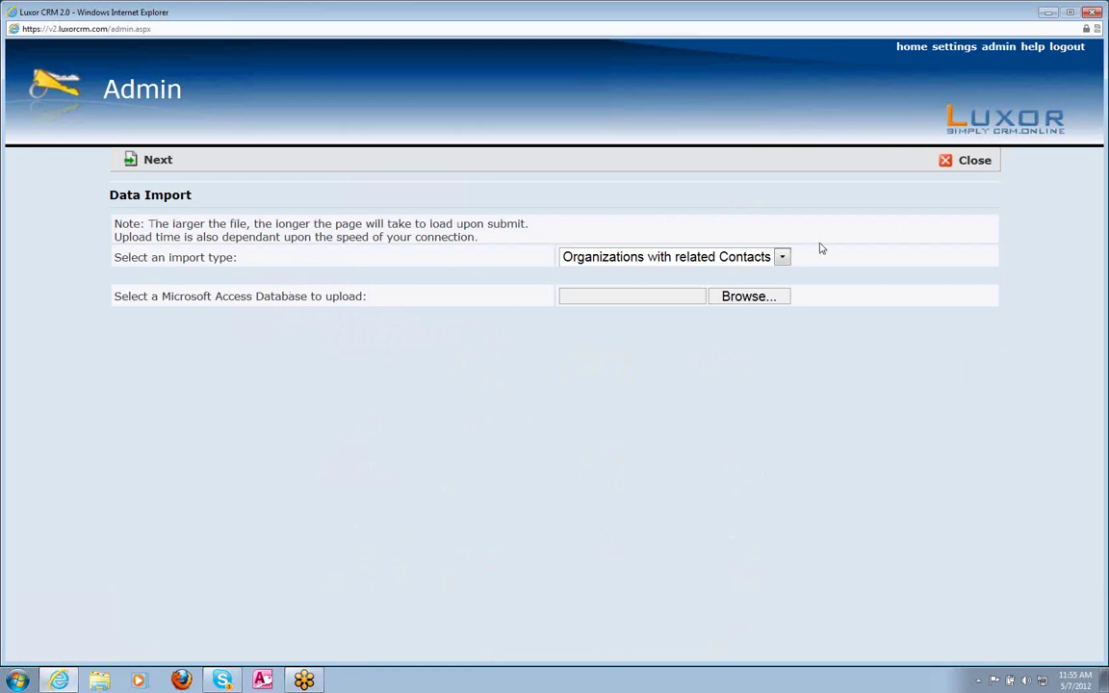
left_click(782, 257)
left_click(622, 291)
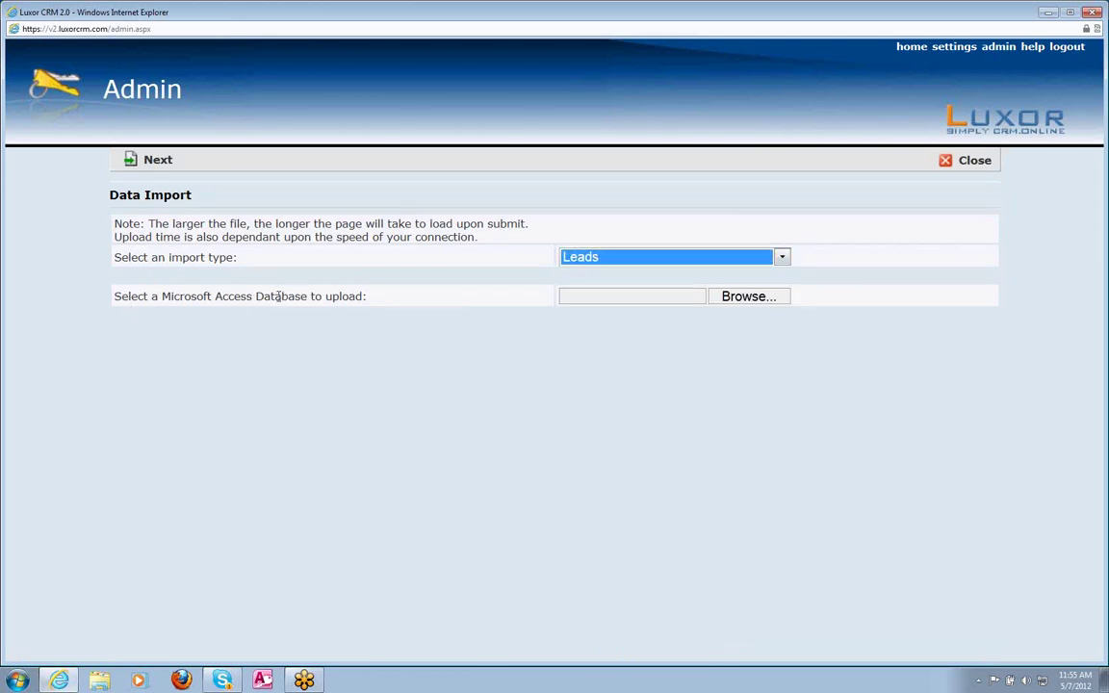
Step: Select the LeadsImport Access database from the Documents library and upload it for the import
left_click(739, 297)
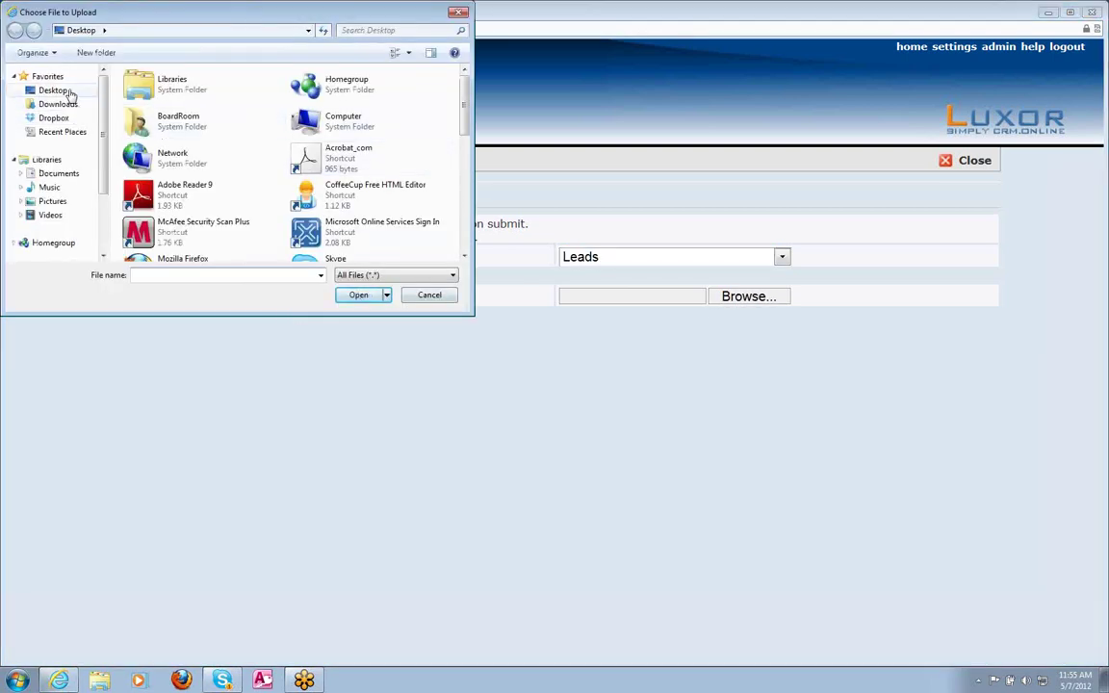
left_click(70, 176)
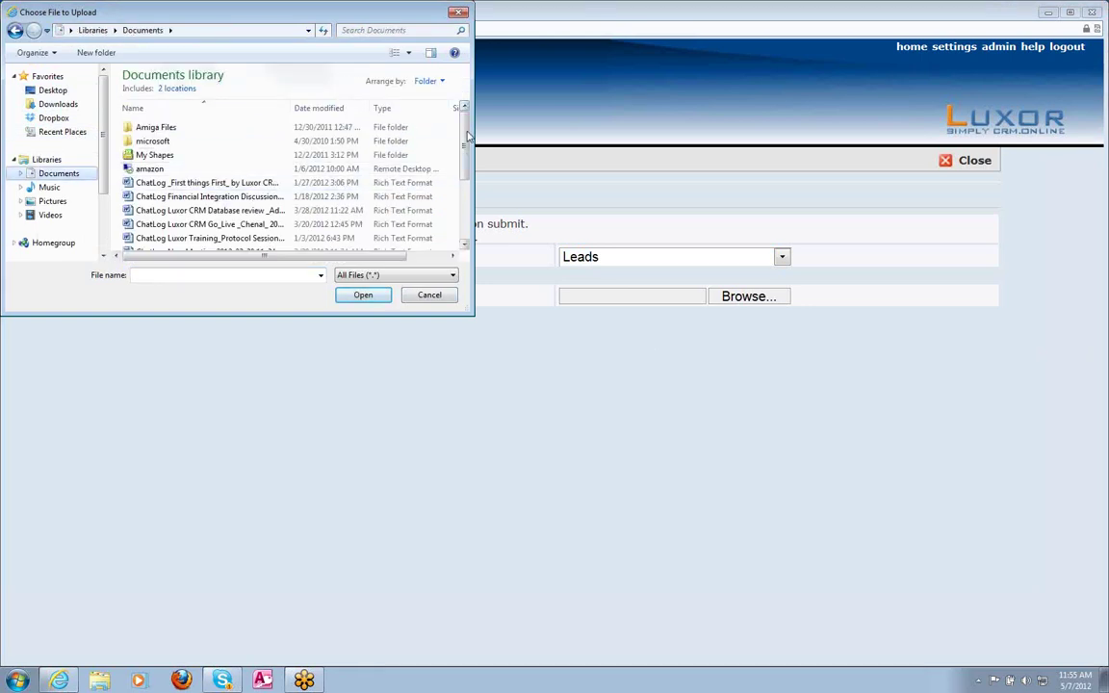
left_click_drag(467, 134, 466, 197)
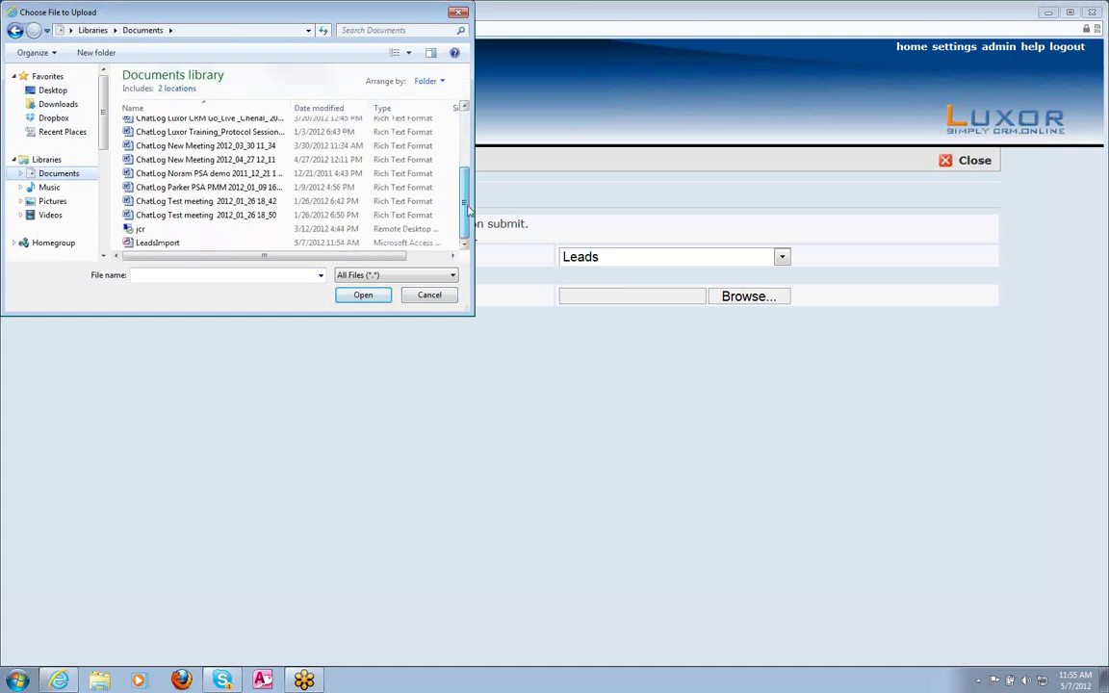
left_click(165, 243)
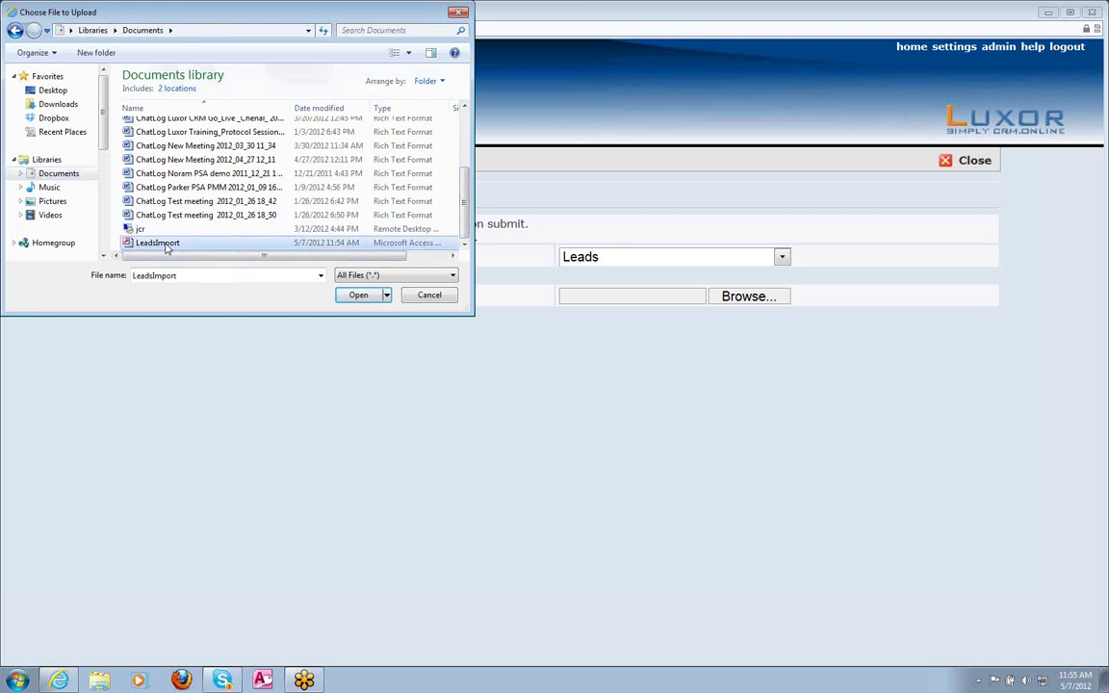
left_click(359, 295)
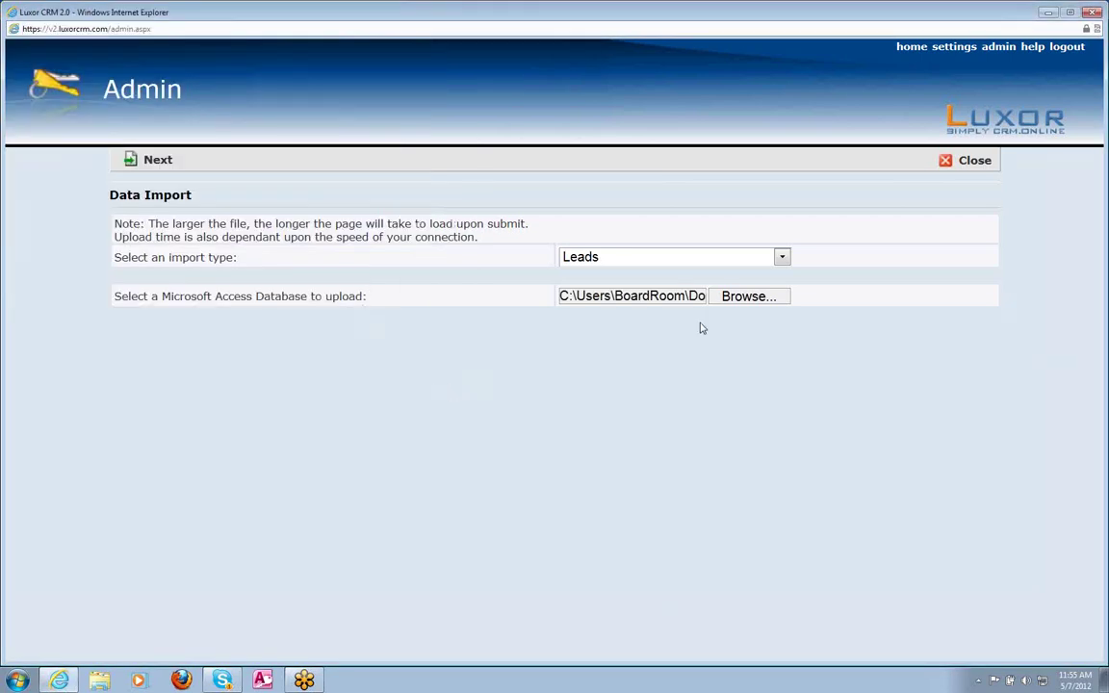
left_click(160, 159)
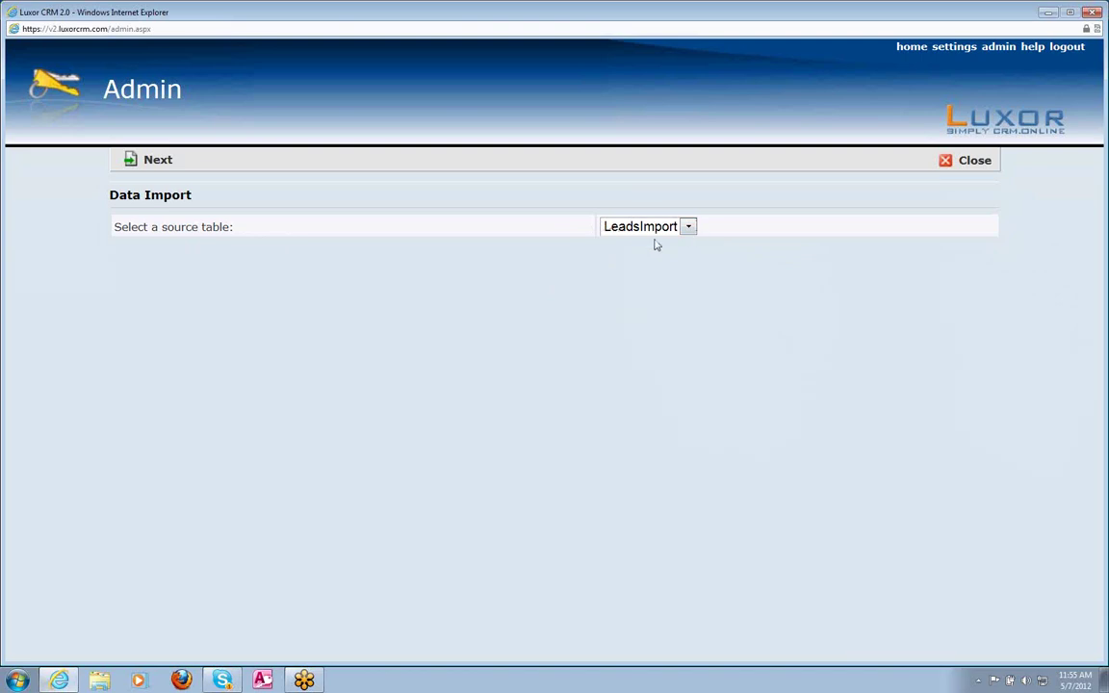
Step: Use LeadsImport as the source table and continue to the field mapping
left_click(688, 227)
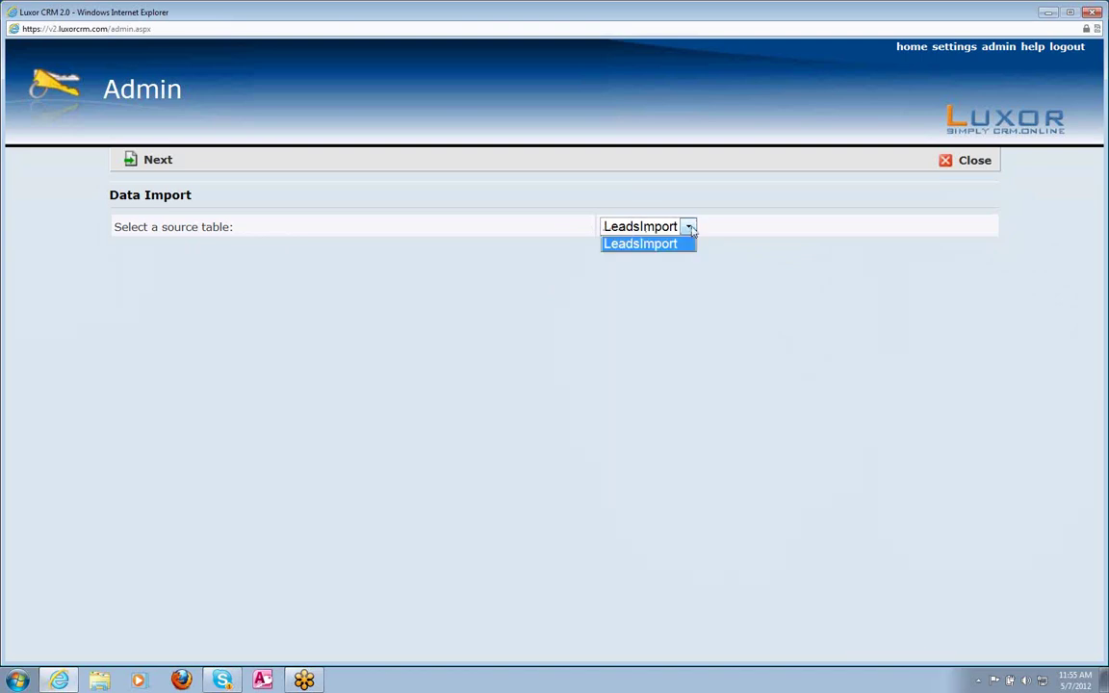
left_click(606, 222)
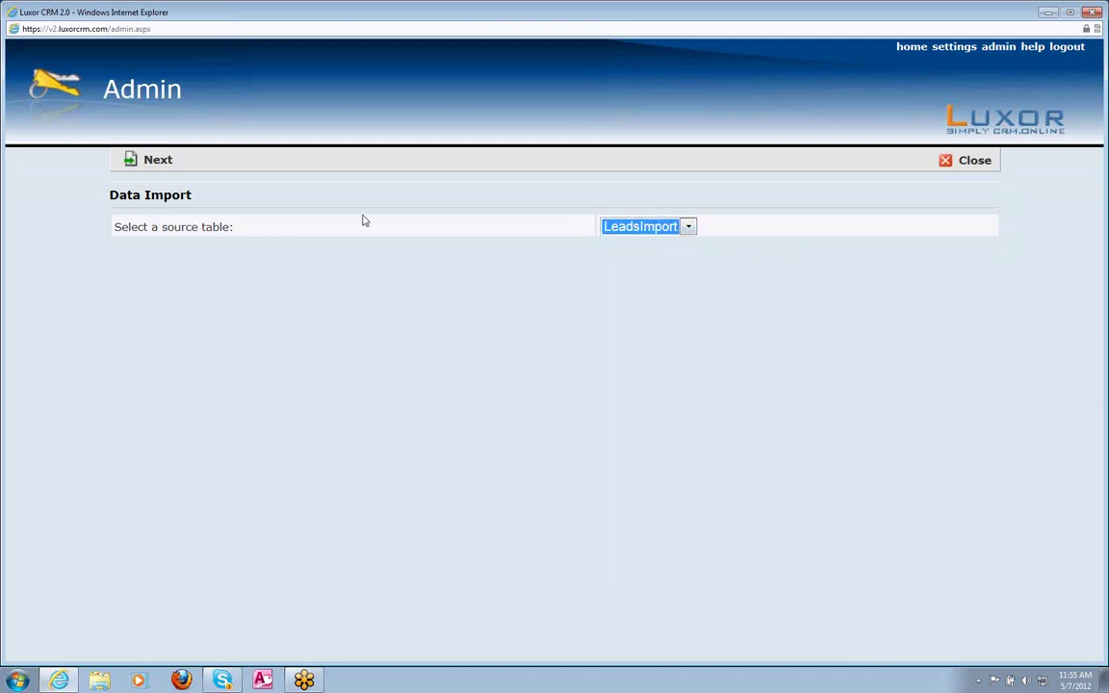
left_click(156, 161)
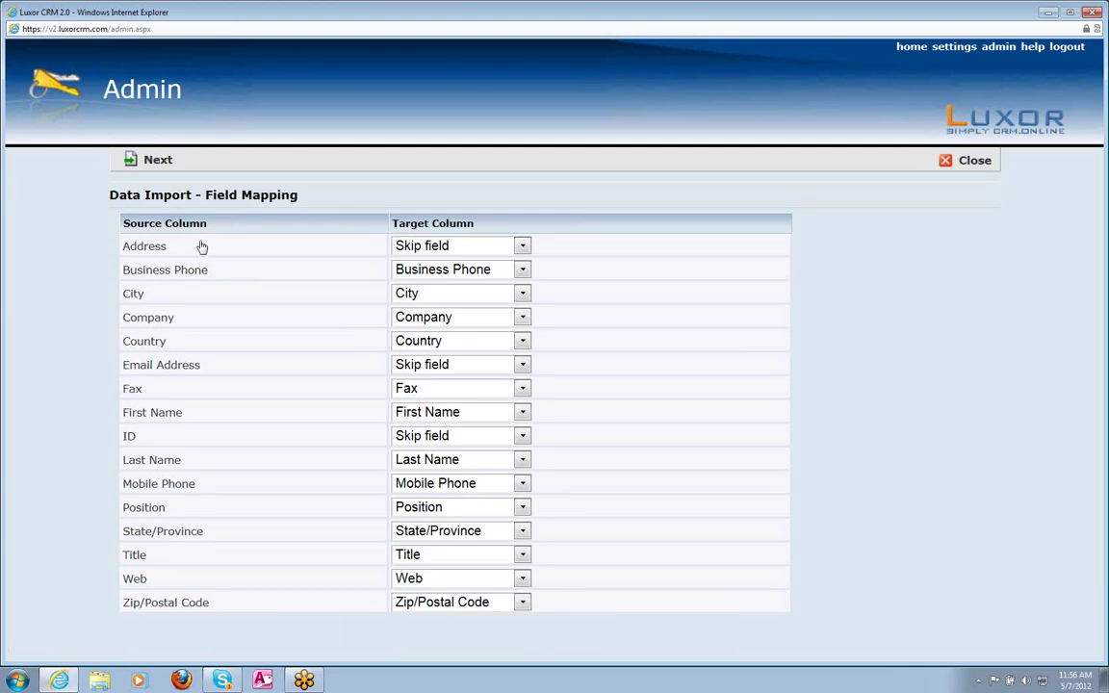
Step: Map the Address source column to Address #1 and the Email Address column to Email Address 1
left_click(522, 247)
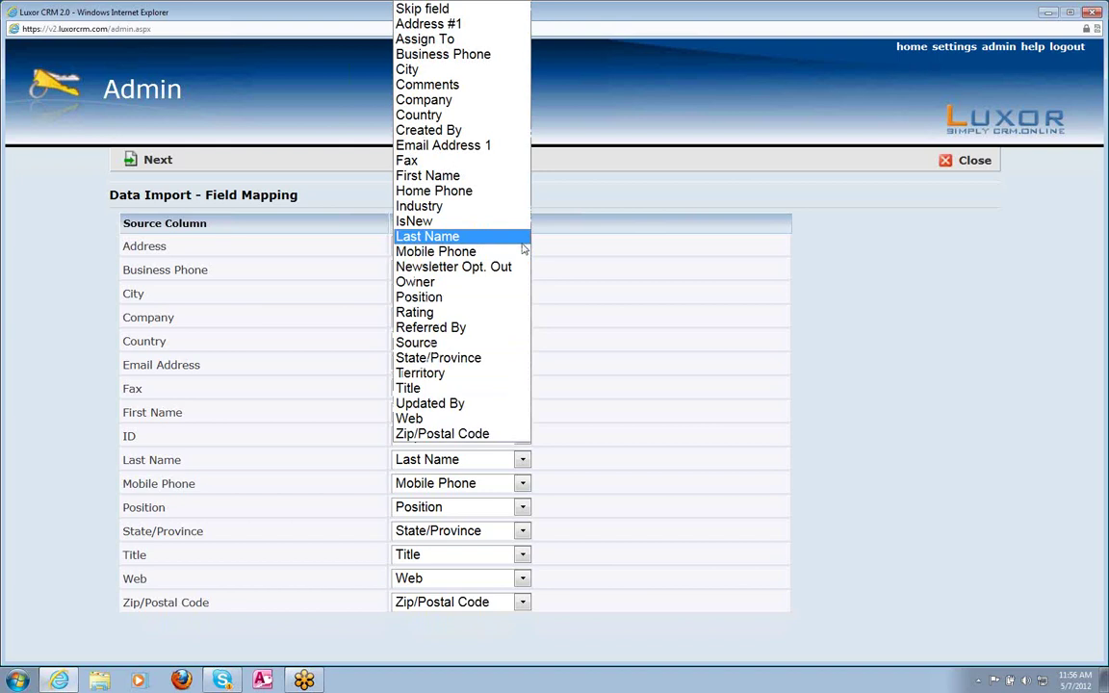
left_click(491, 25)
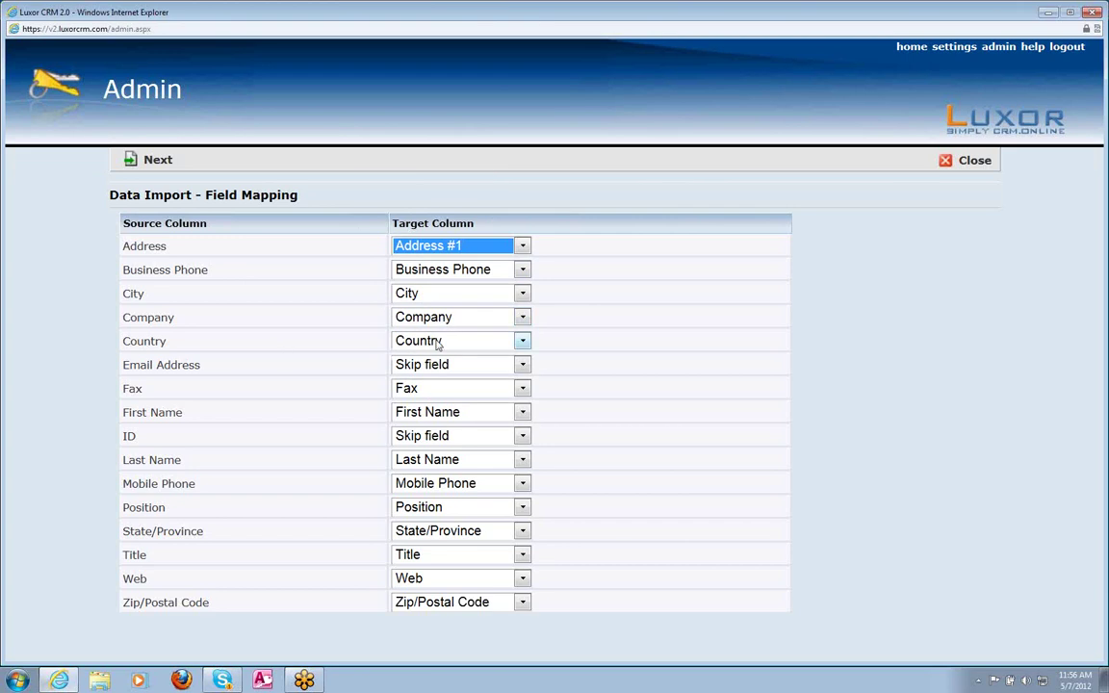
left_click(522, 365)
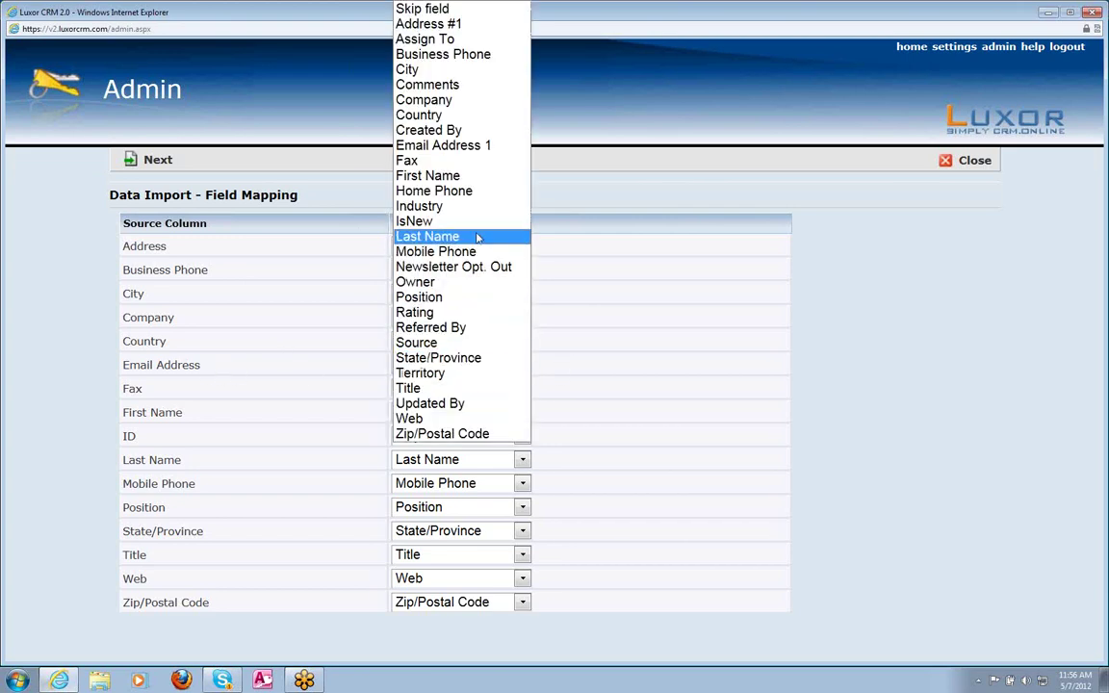
left_click(465, 147)
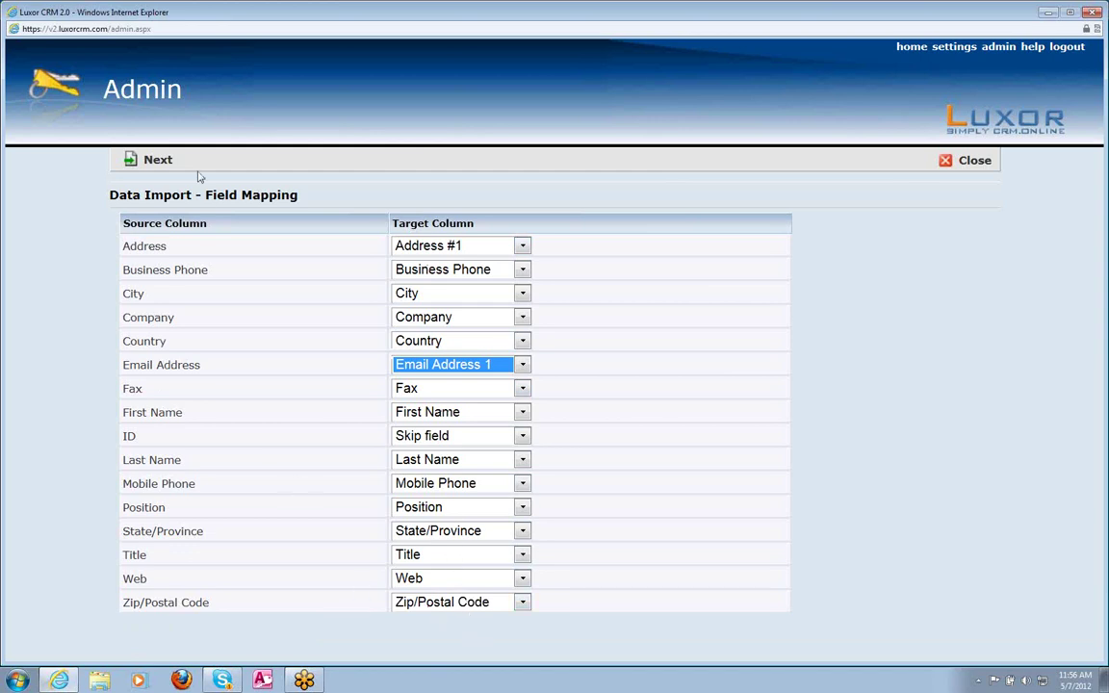
Step: Run the duplicate check on the mapped leads, import them and close the data import
left_click(158, 160)
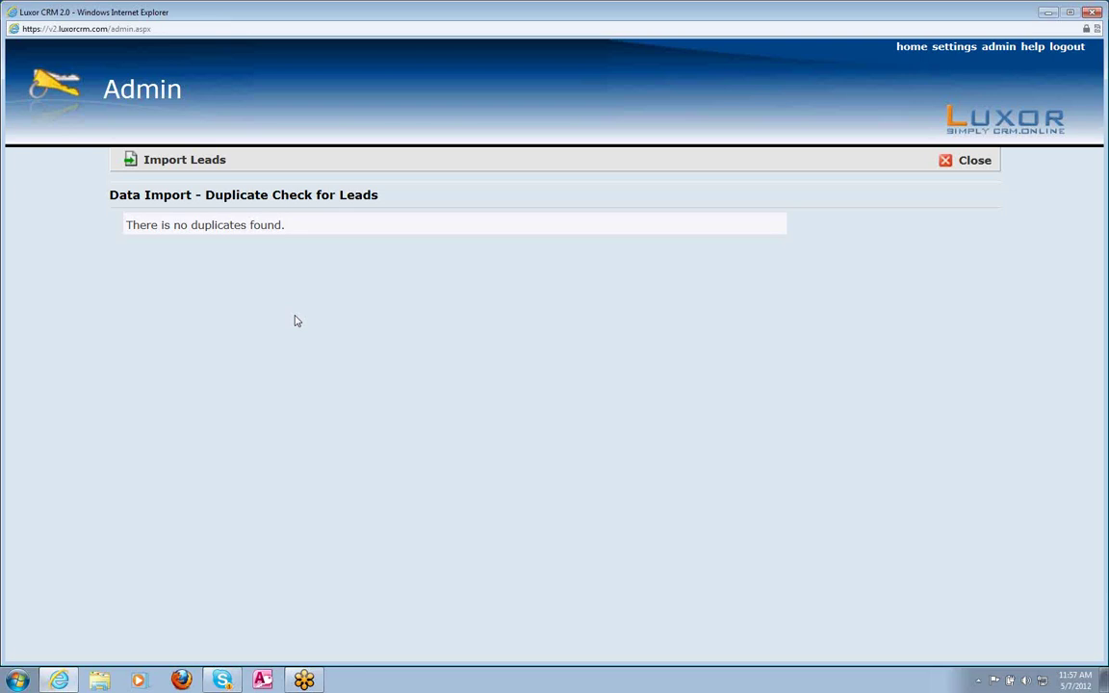
left_click(180, 162)
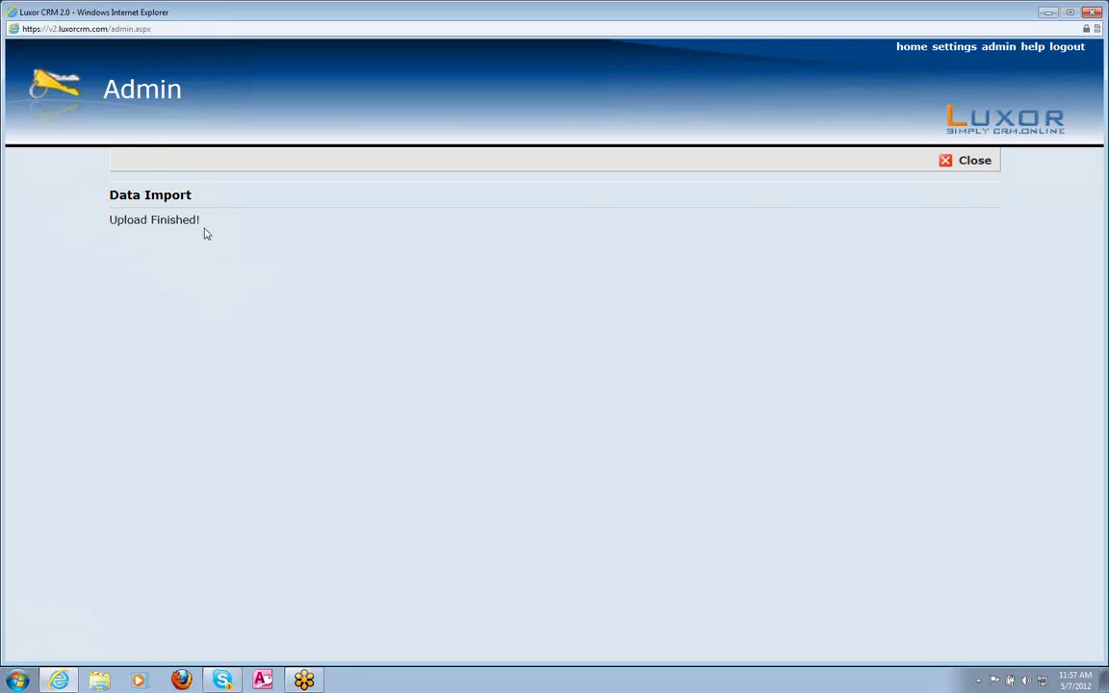
left_click(970, 162)
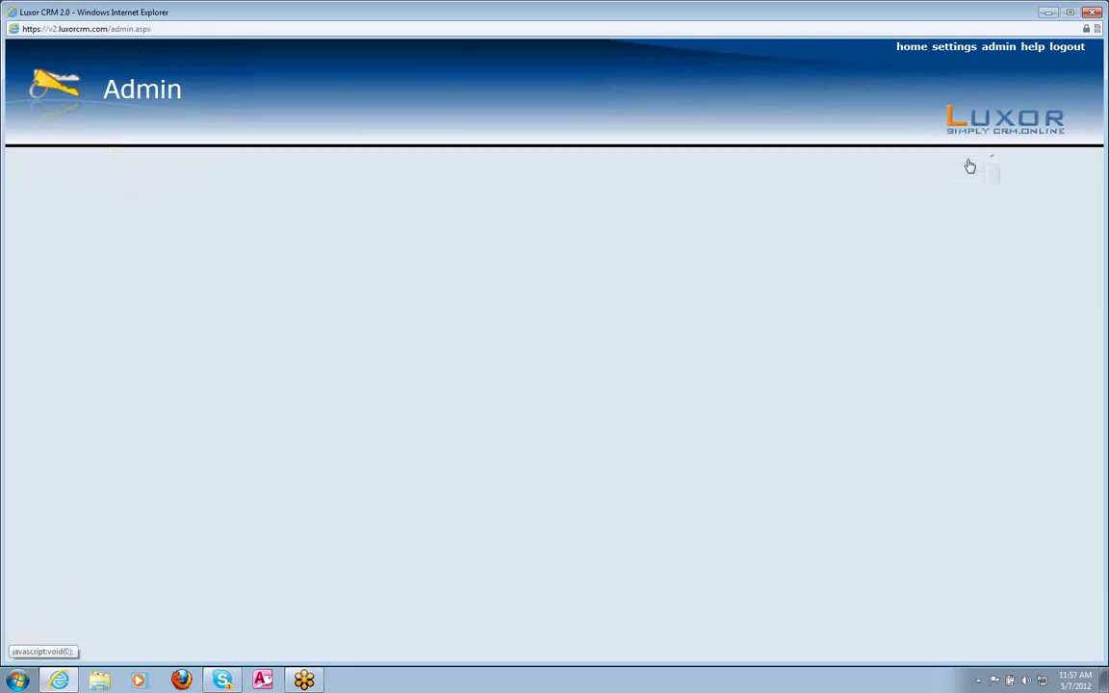
Step: Go to the Leads module from the CRM home page and display all lead items
left_click(910, 47)
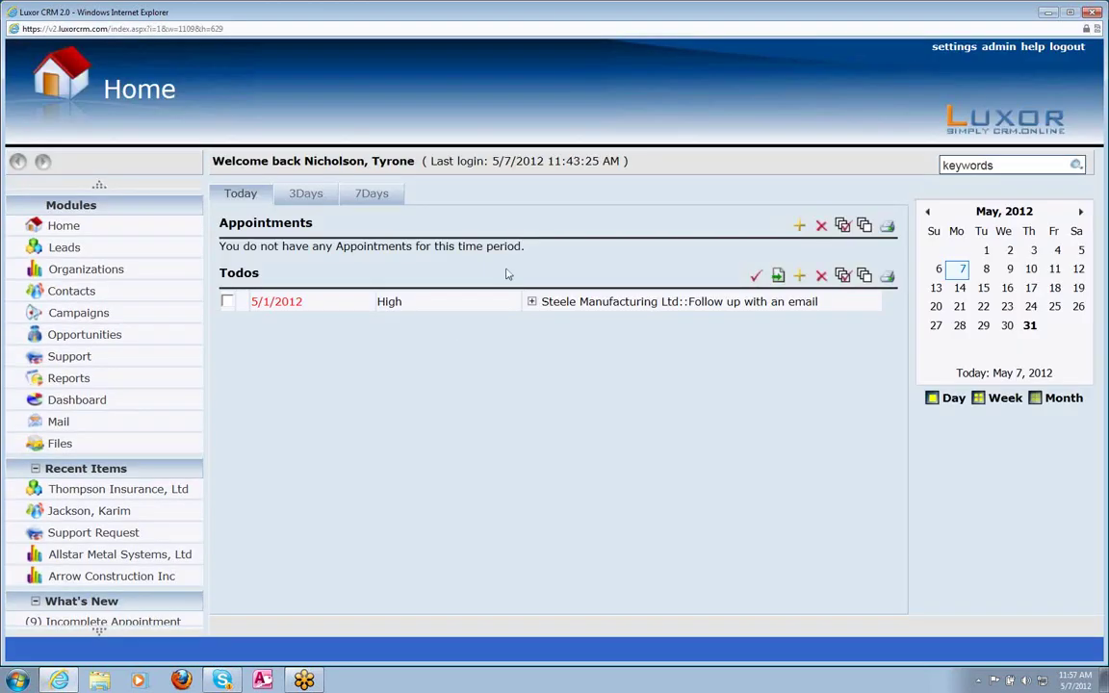
left_click(101, 252)
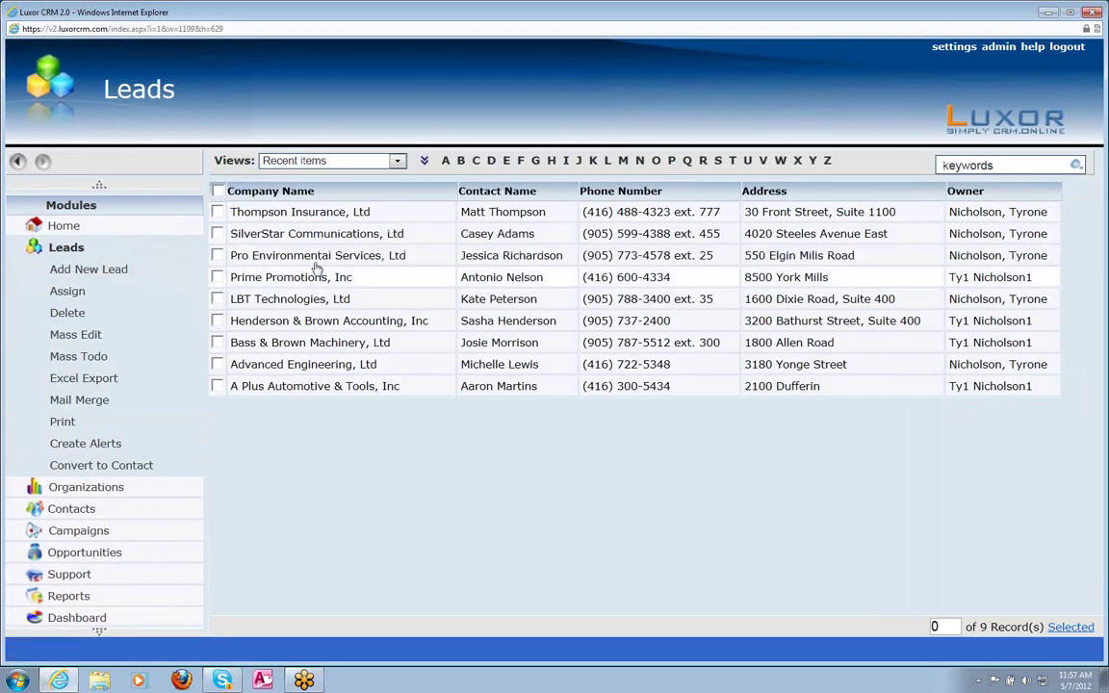
left_click(358, 159)
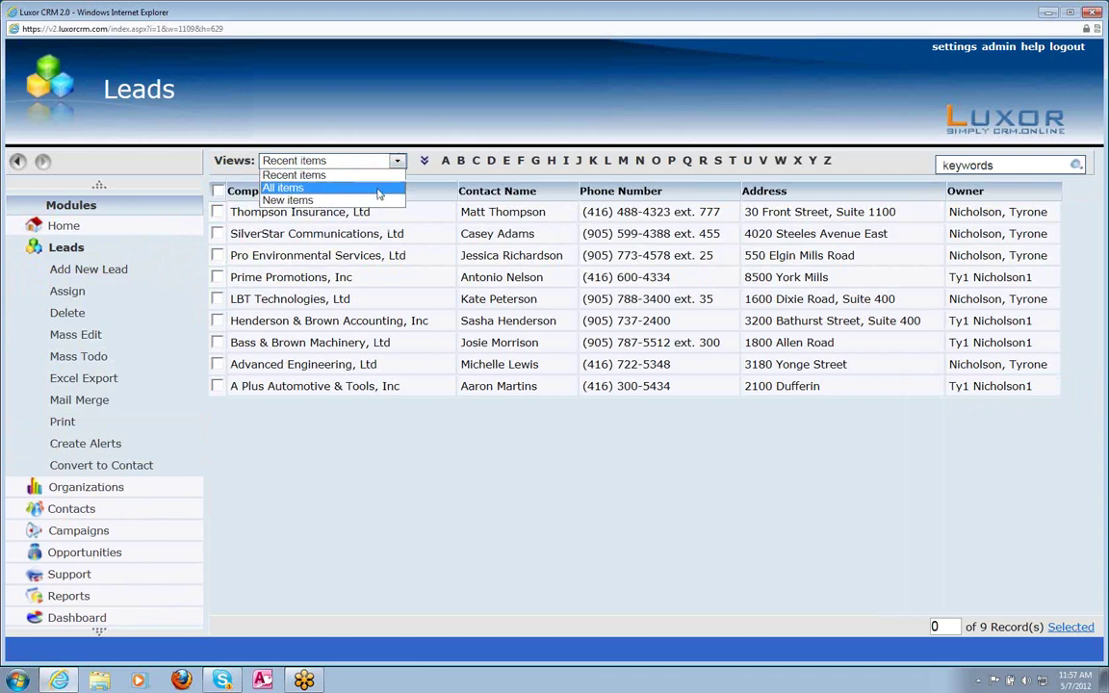
left_click(377, 188)
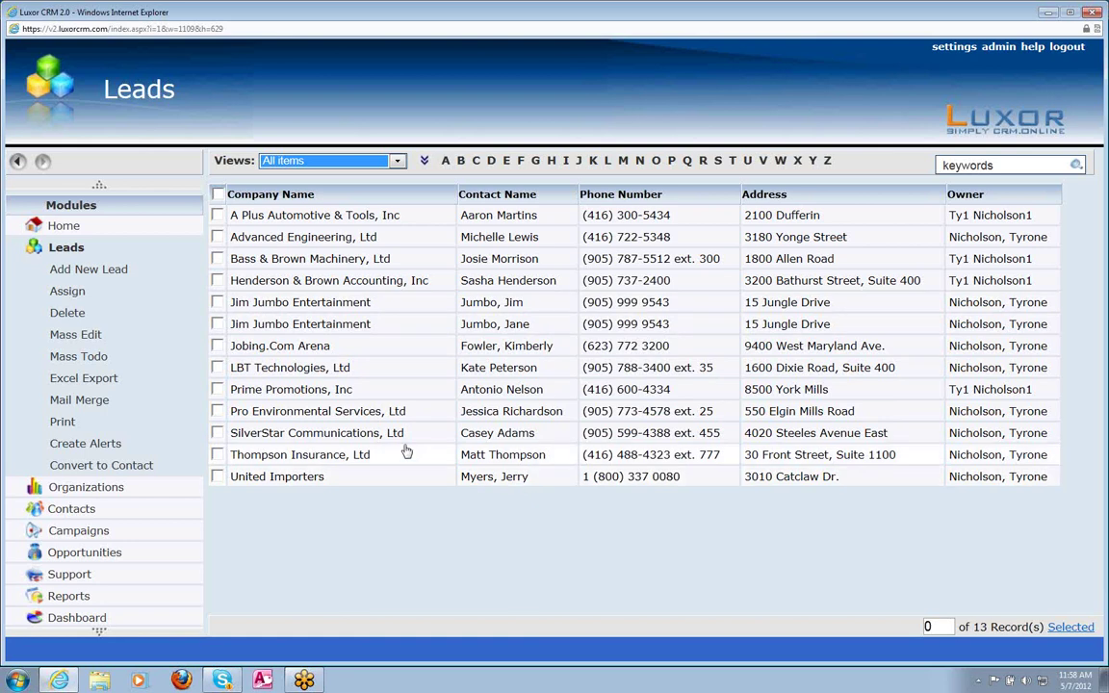
Step: Compare the LeadsImportFile worksheet on the desktop with the imported leads in Luxor CRM, checking the United Importers record's details
left_click(1047, 15)
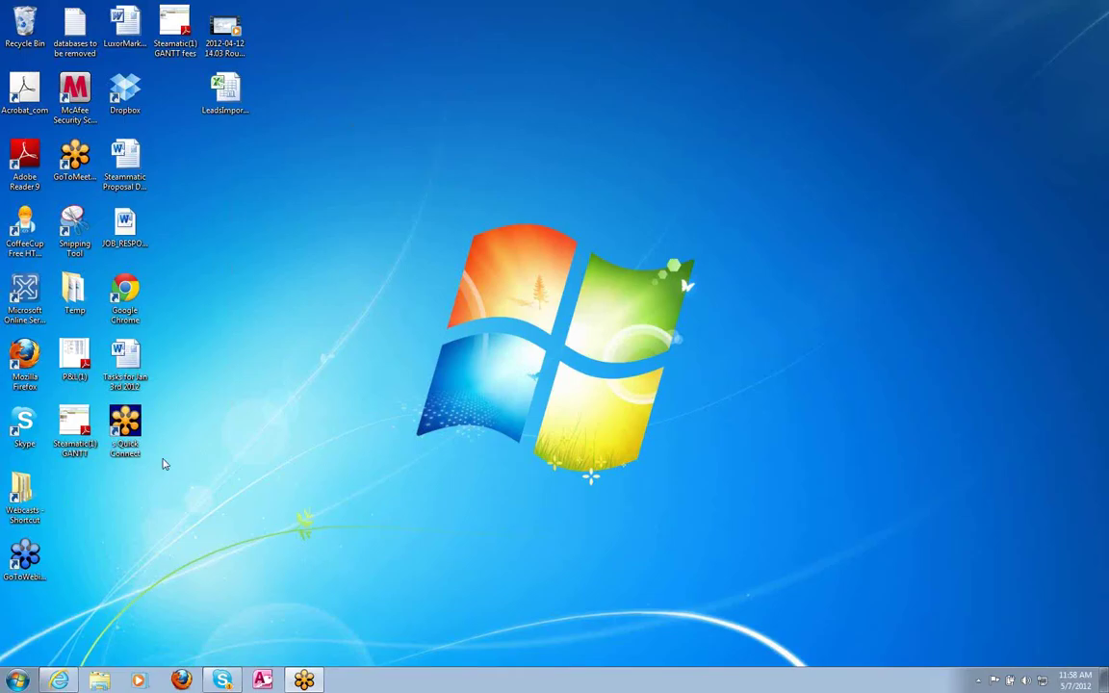
left_click(218, 85)
double_click(217, 84)
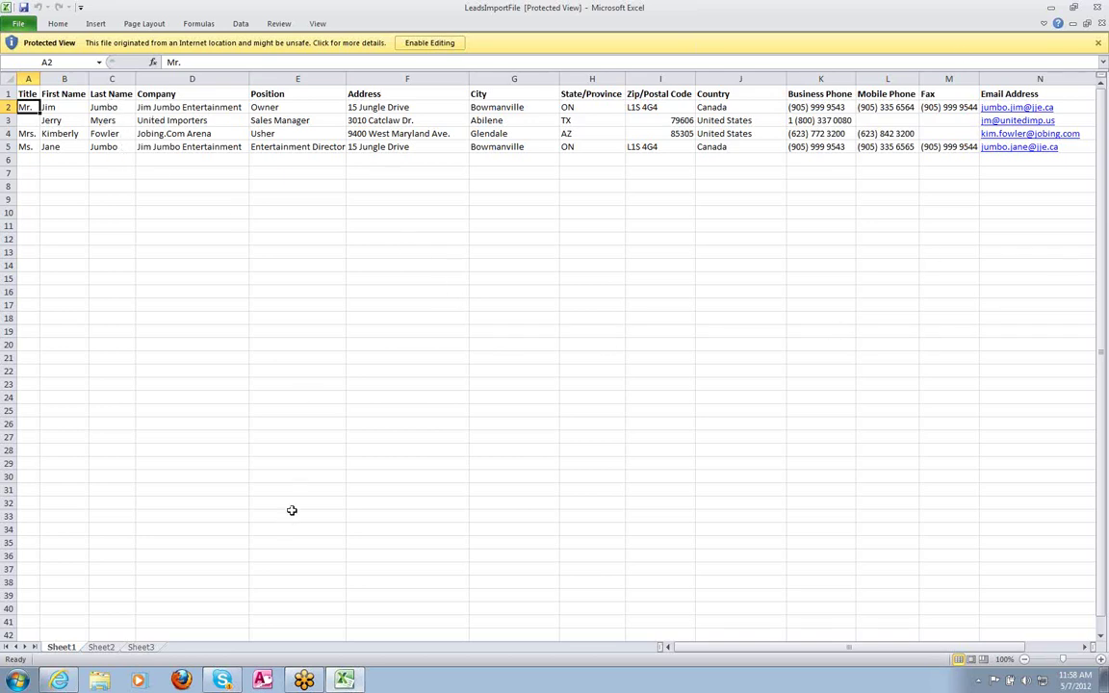
left_click(58, 680)
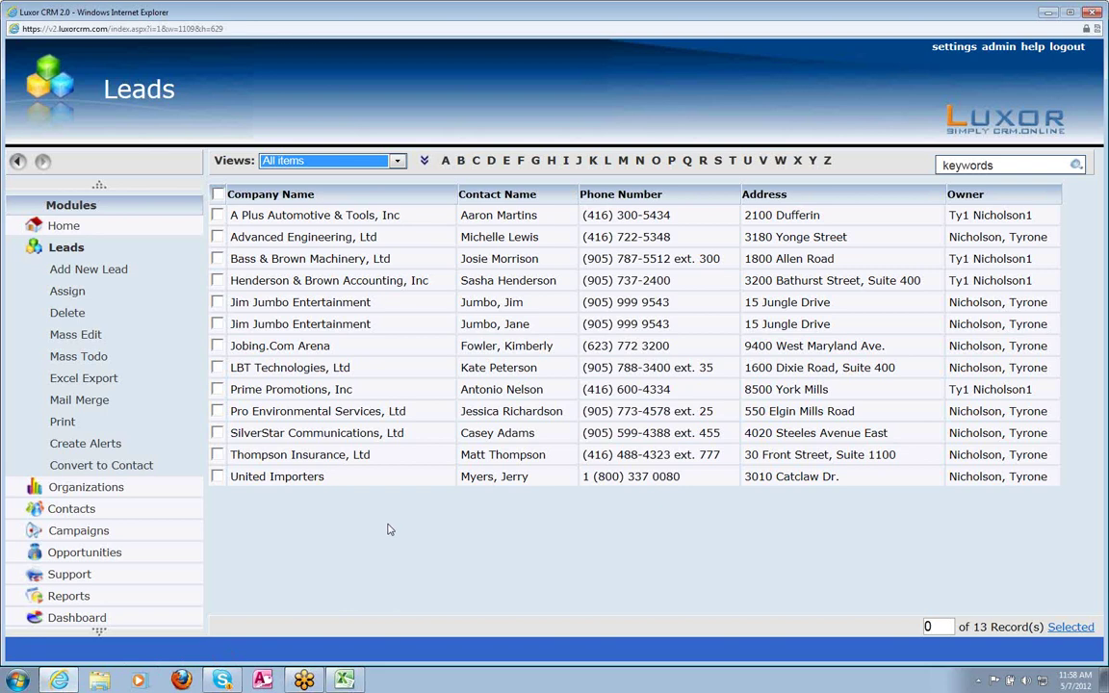
left_click(304, 480)
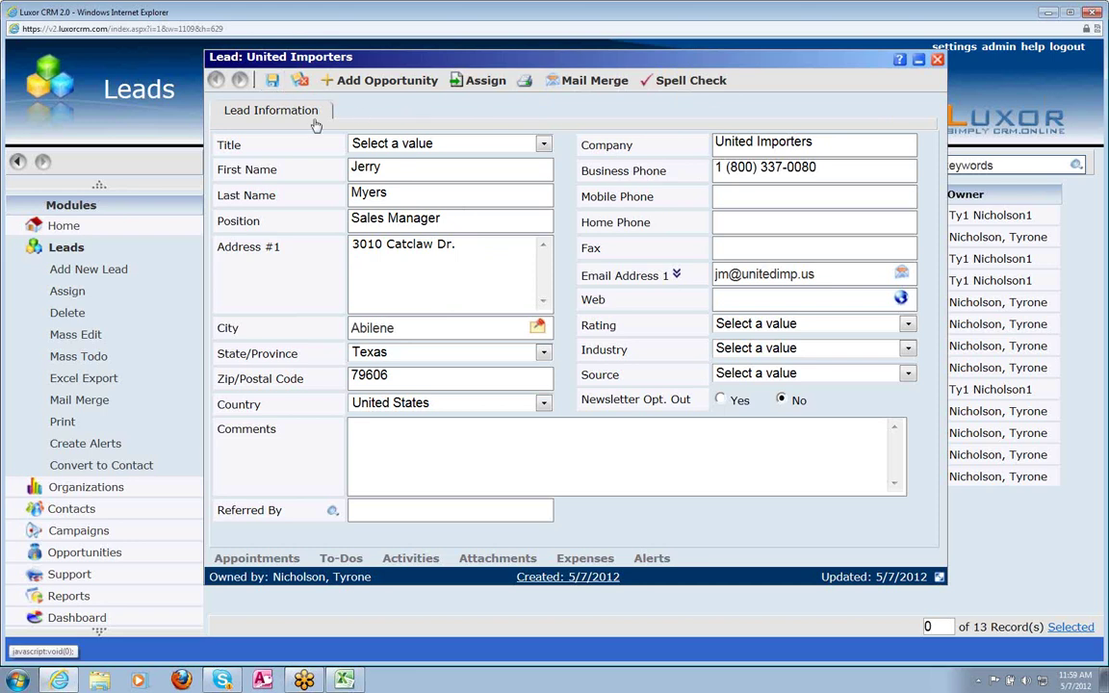
left_click(938, 60)
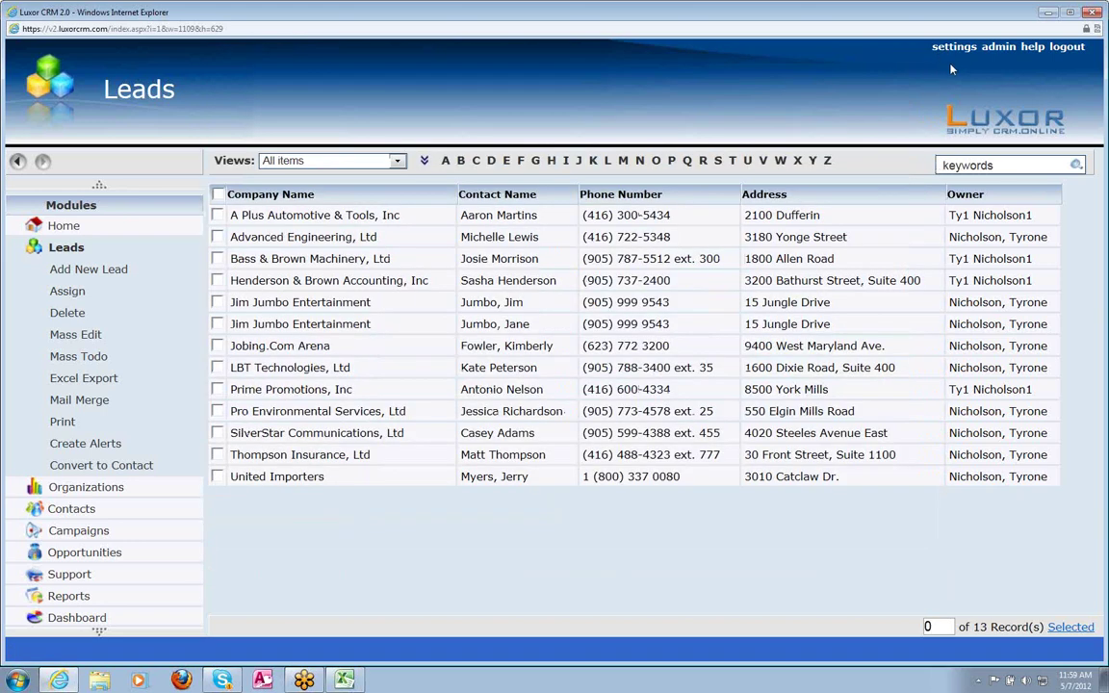